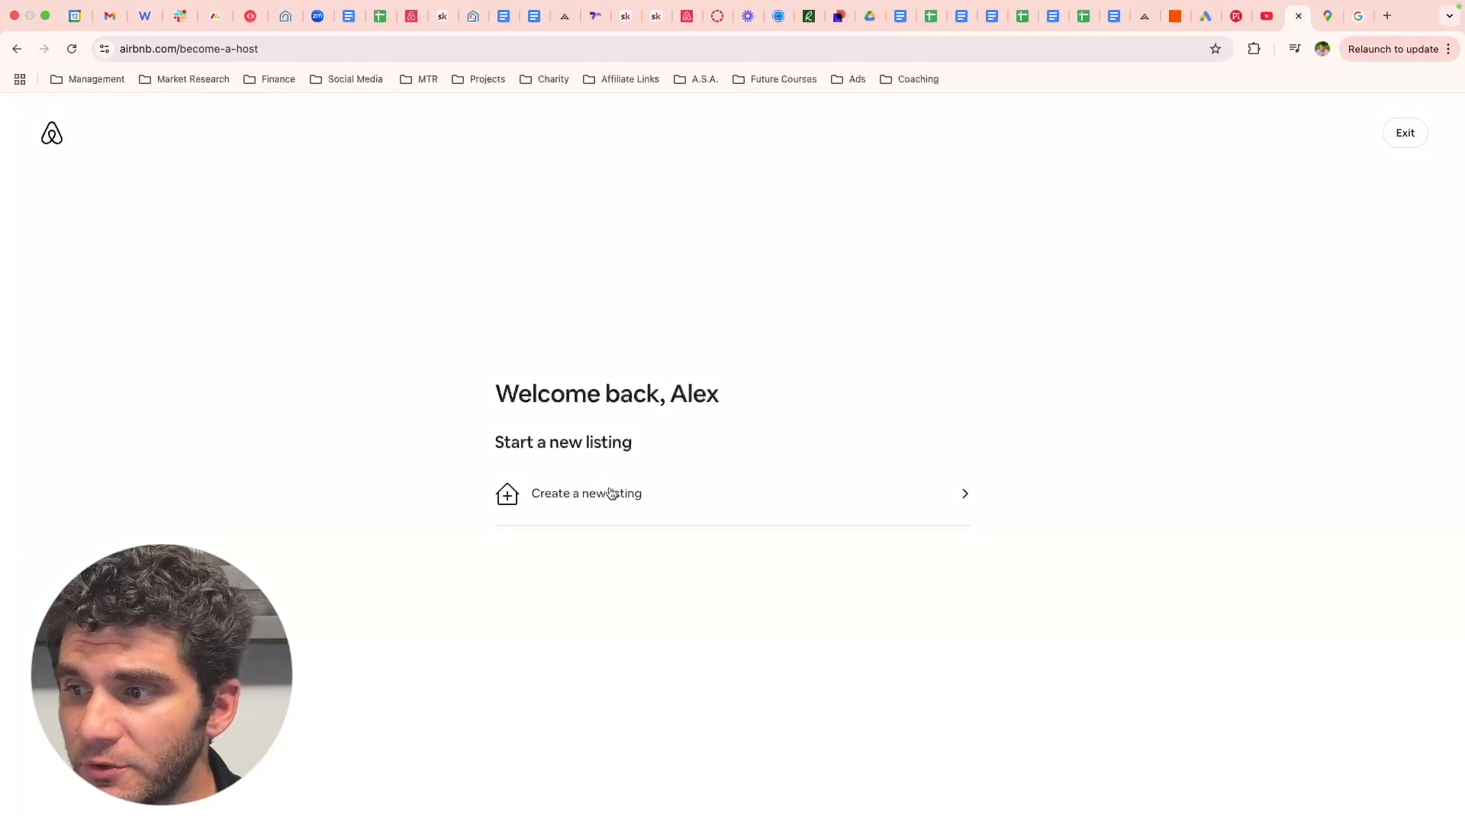
- Create a new listing and get past the Step 1 intro to the property-type question
click(607, 496)
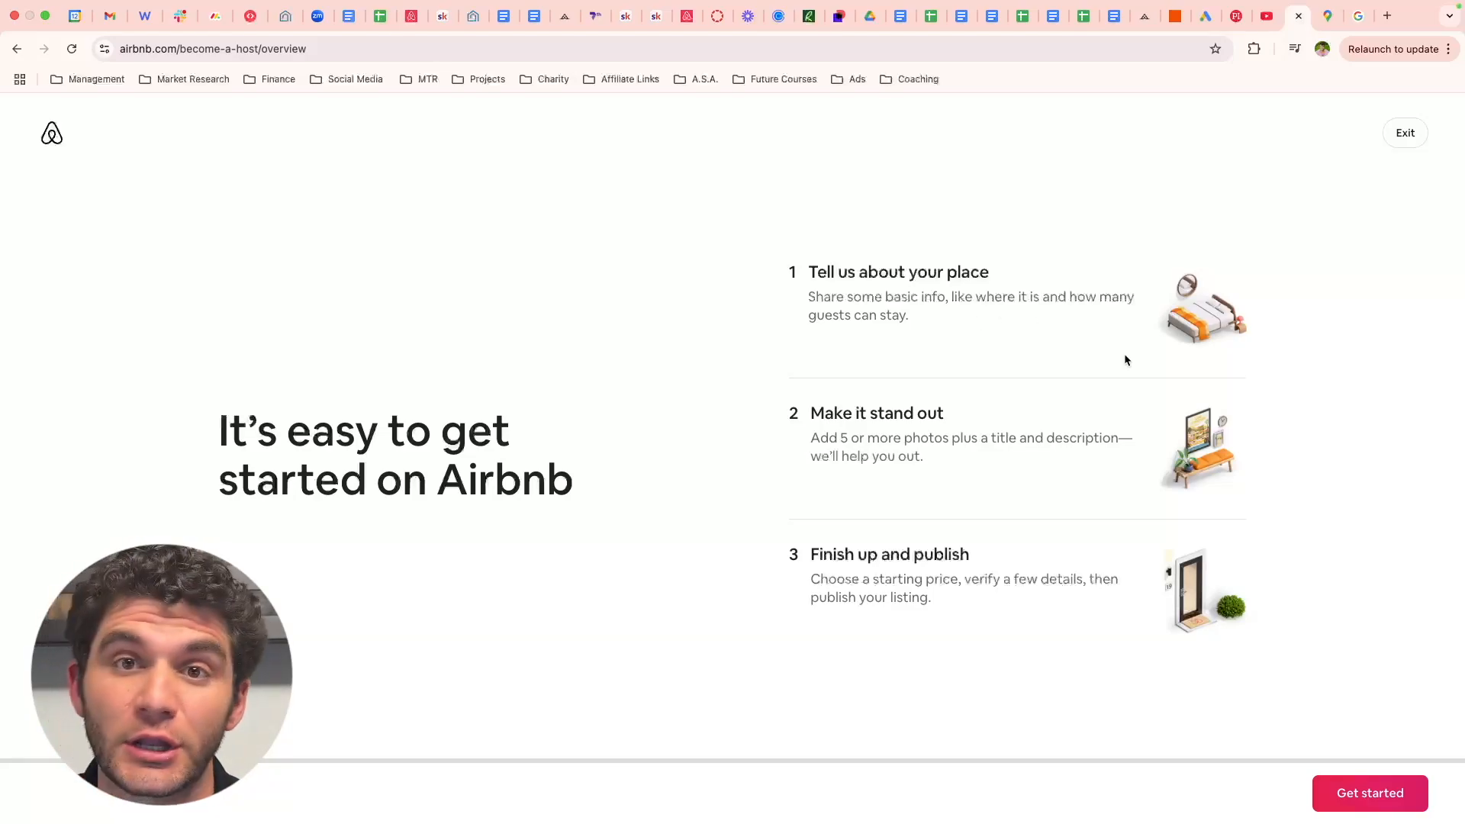
click(1358, 796)
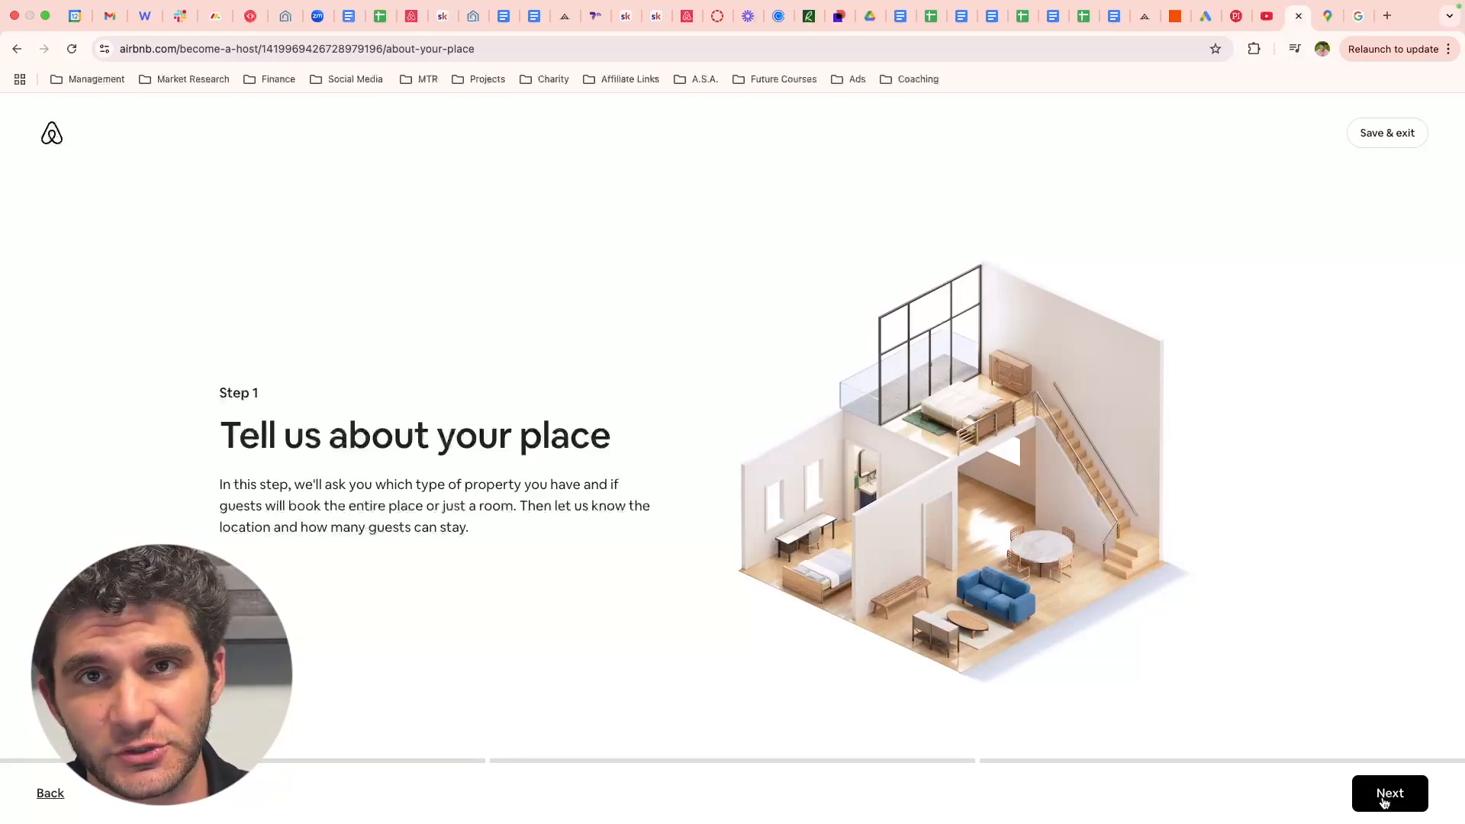
click(1383, 797)
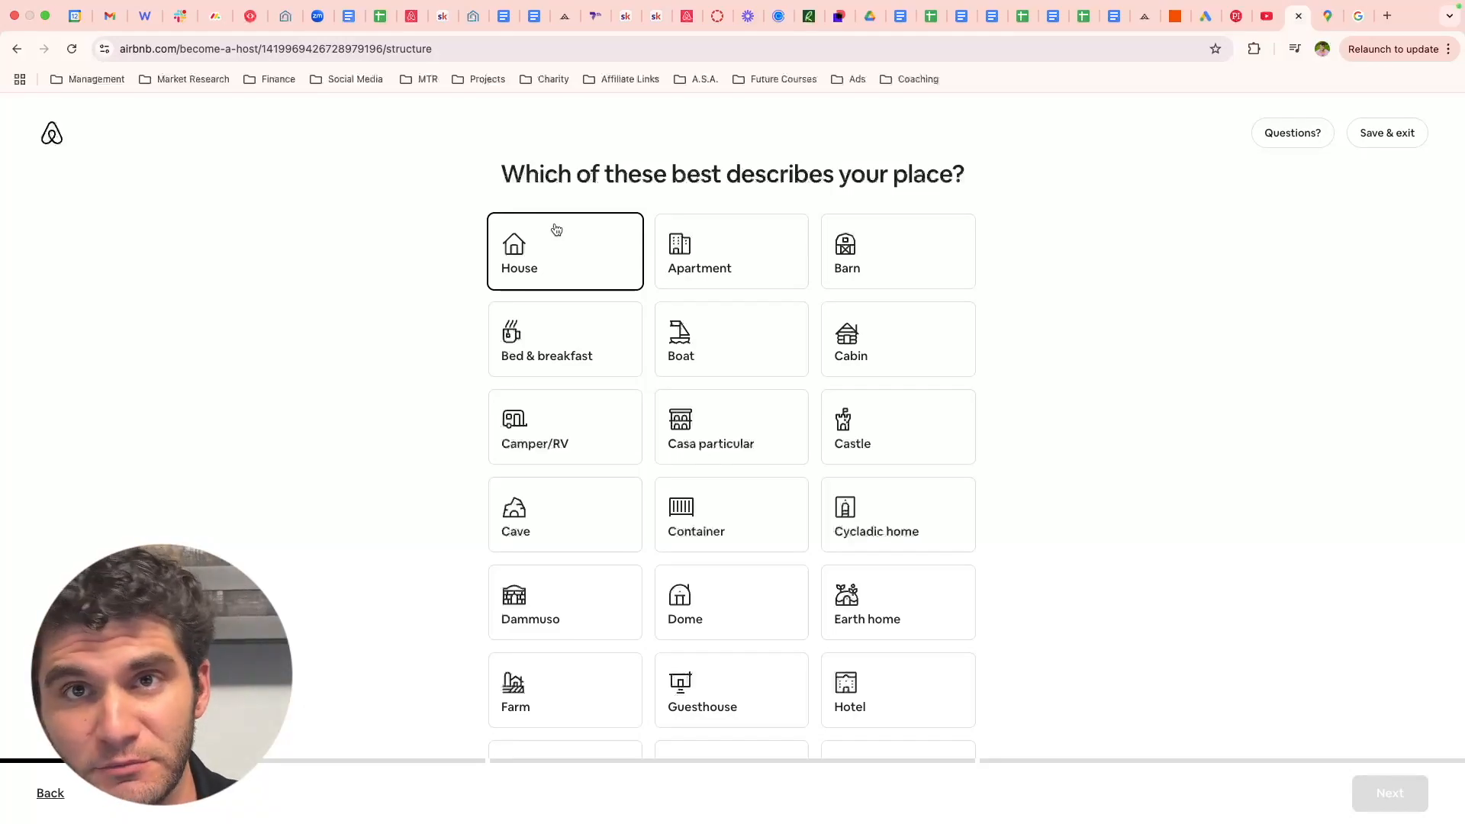
- Choose House as the property type for an entire place, then continue to location
click(737, 263)
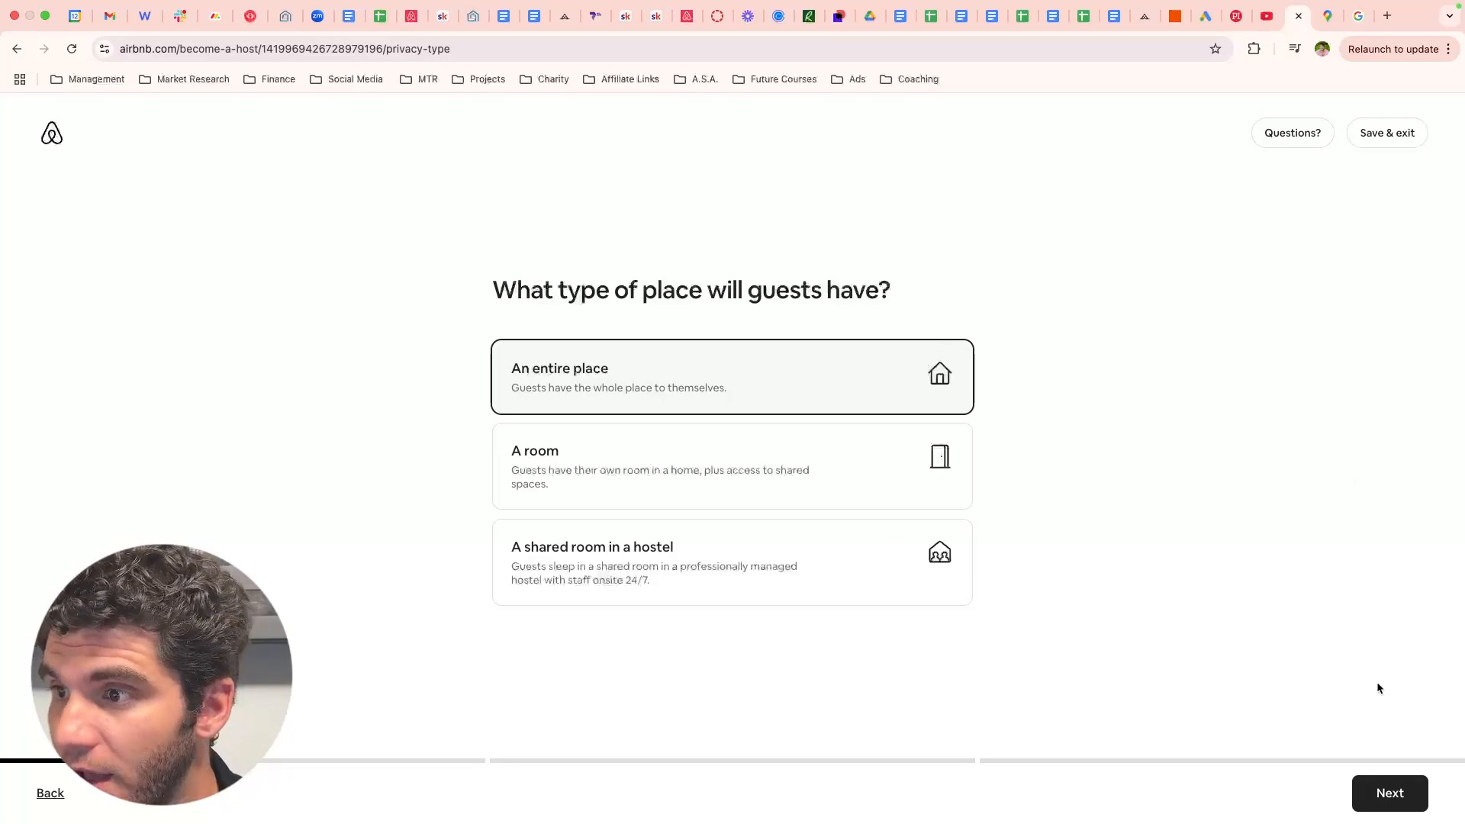
click(1397, 796)
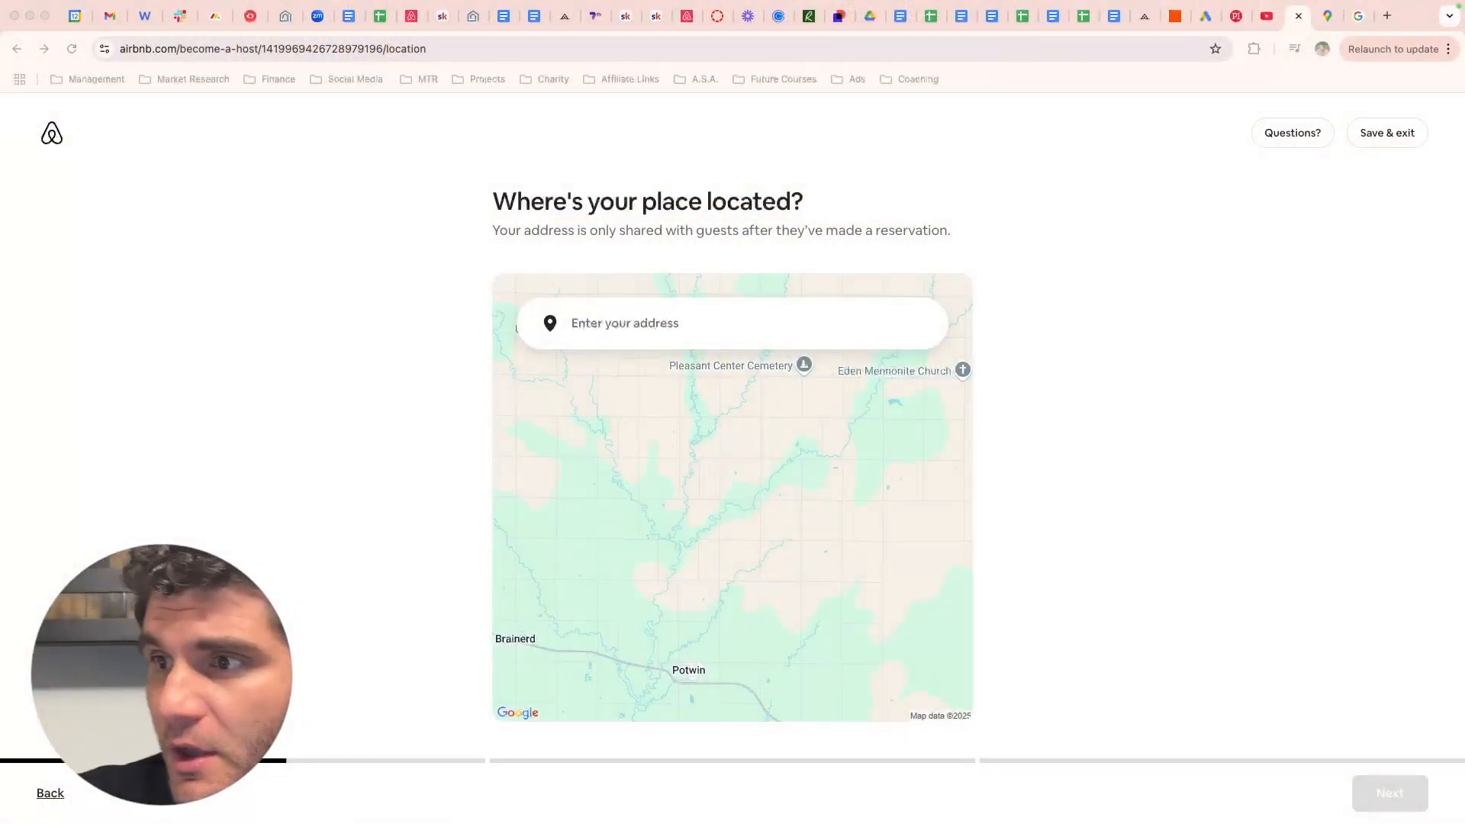
click(664, 320)
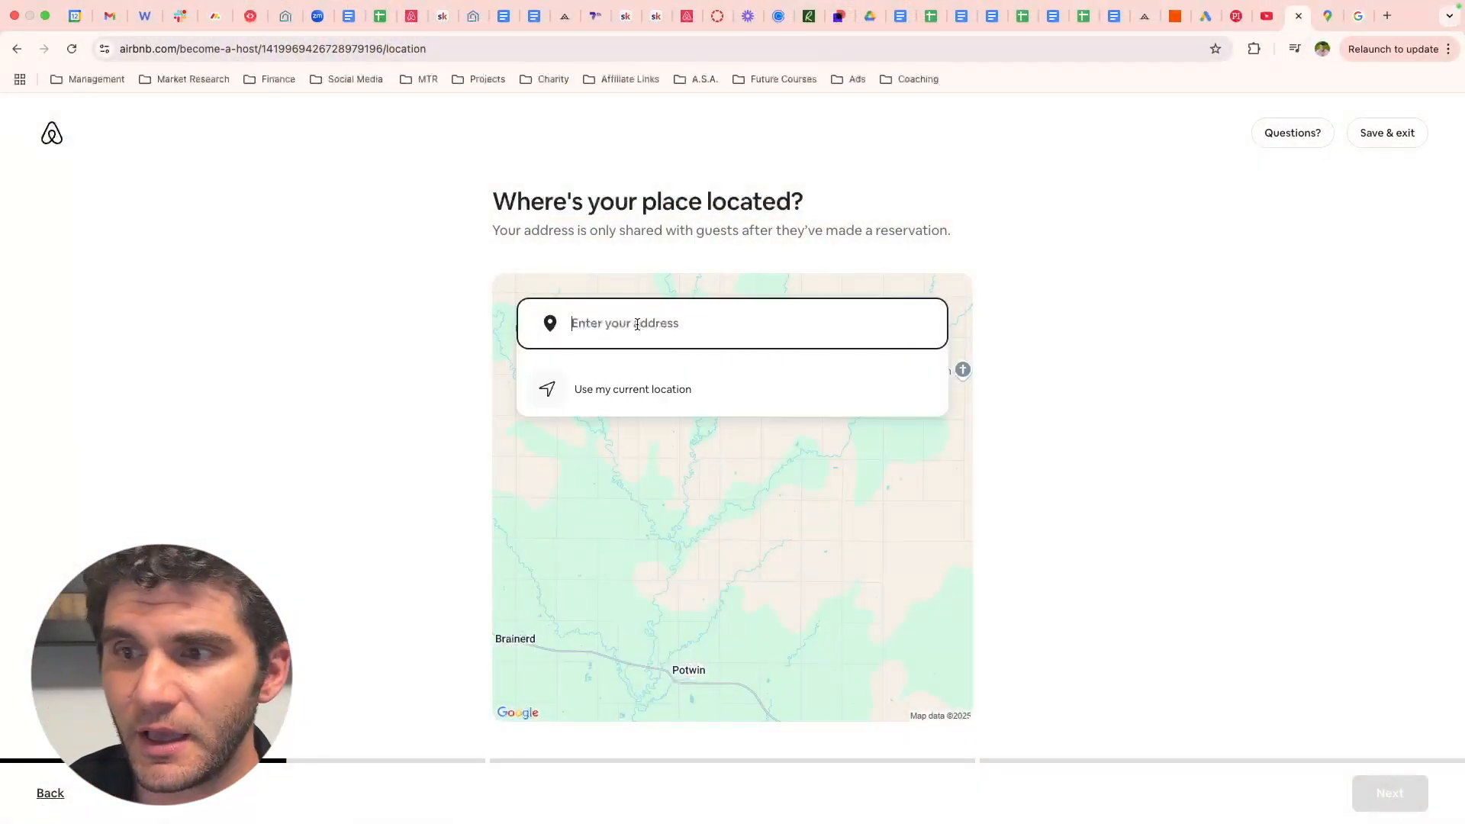
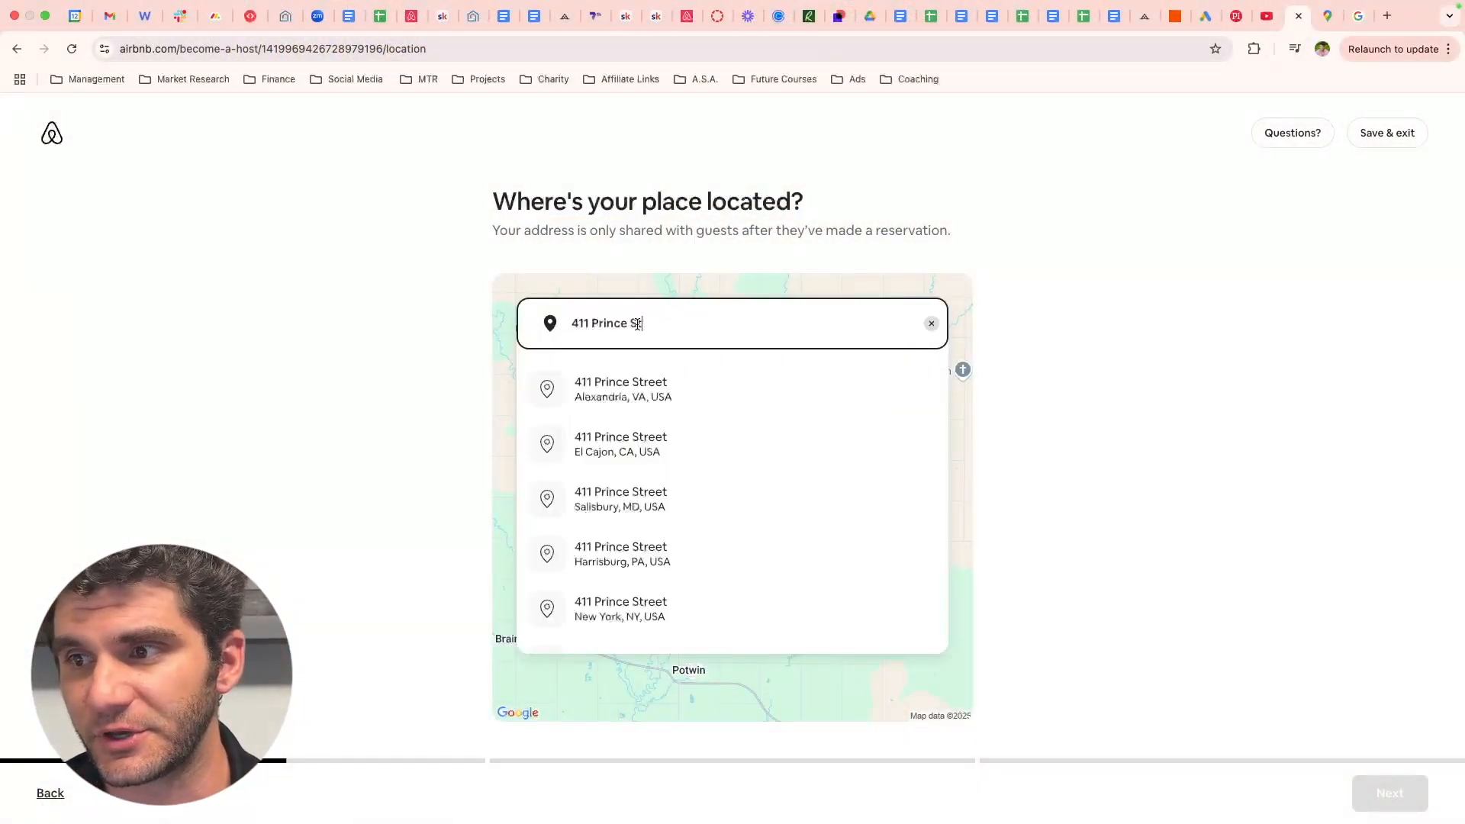
click(706, 396)
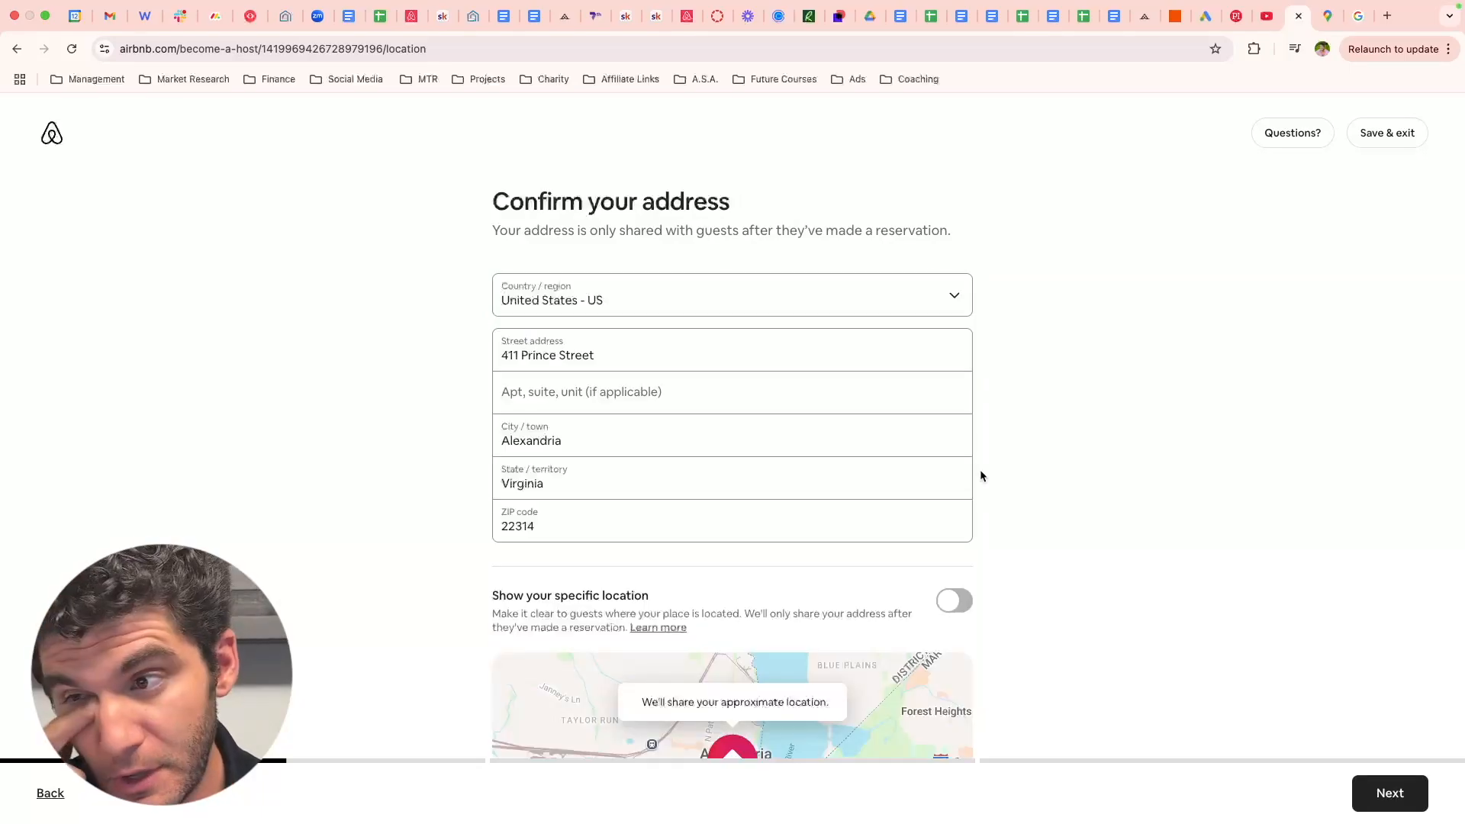
click(534, 387)
text(4)
- Switch on Show your specific location so guests see the exact address
scroll(1347, 638, down, 3)
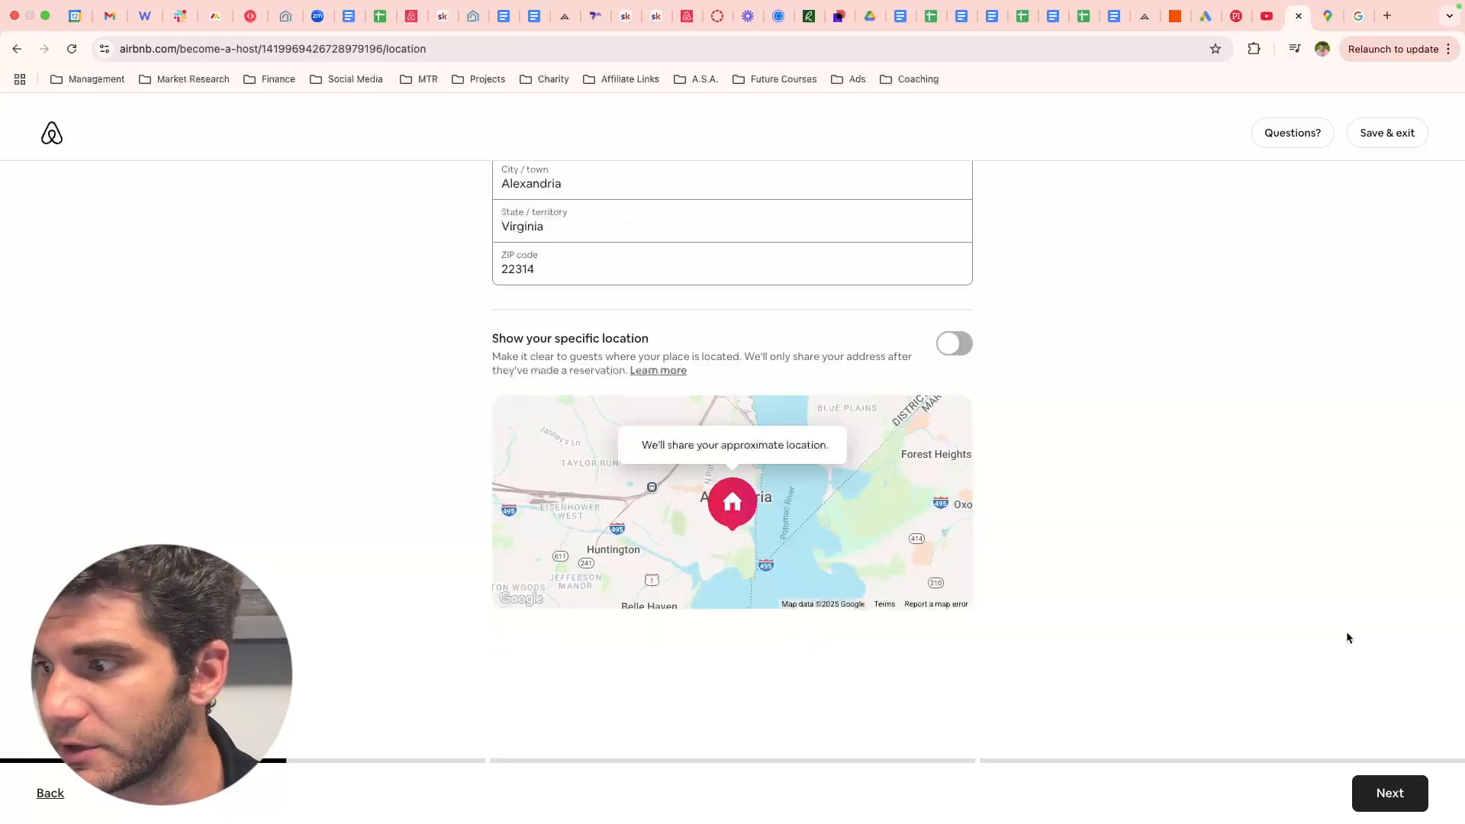
click(1387, 795)
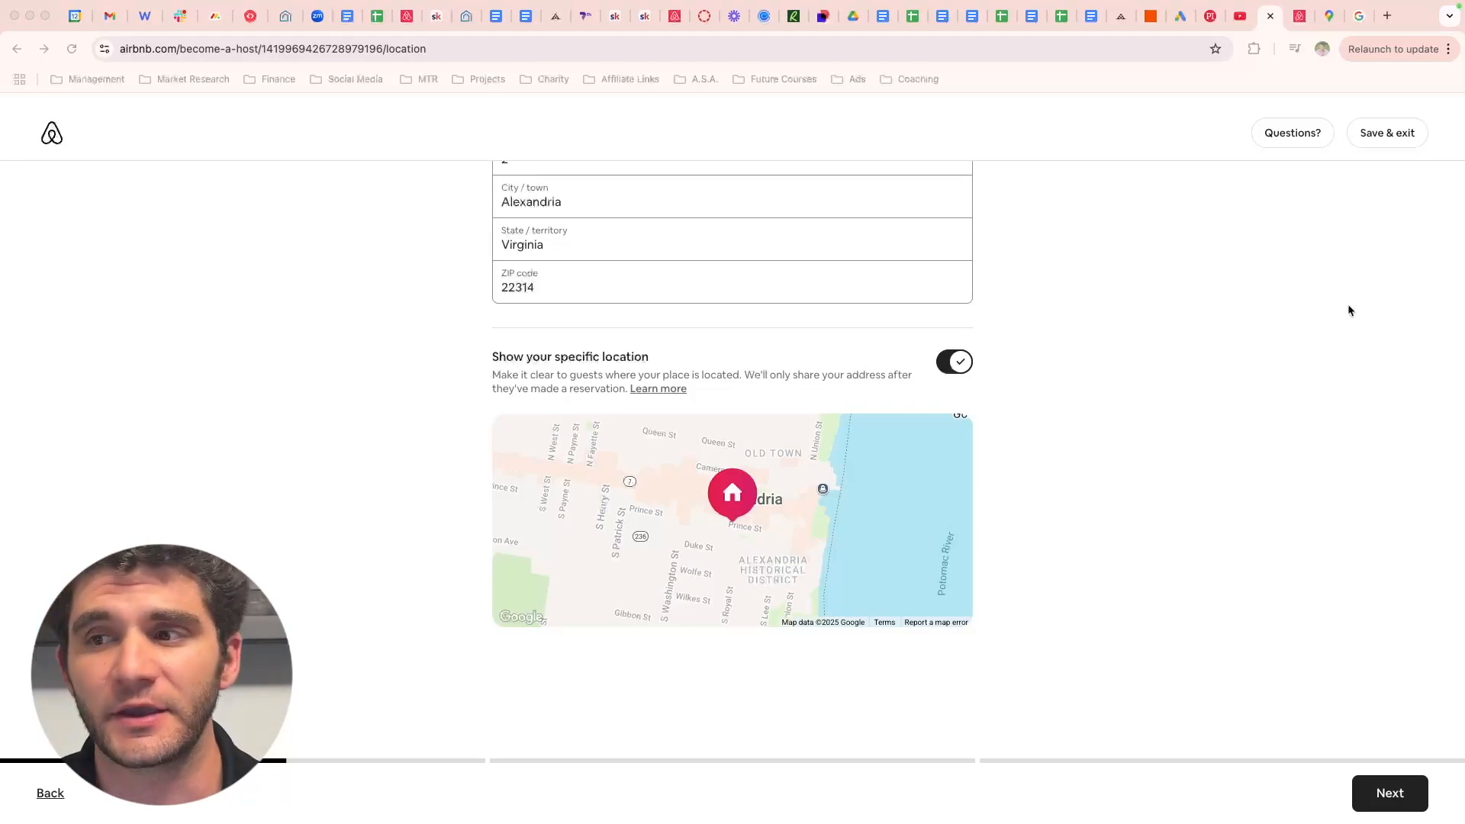
click(954, 364)
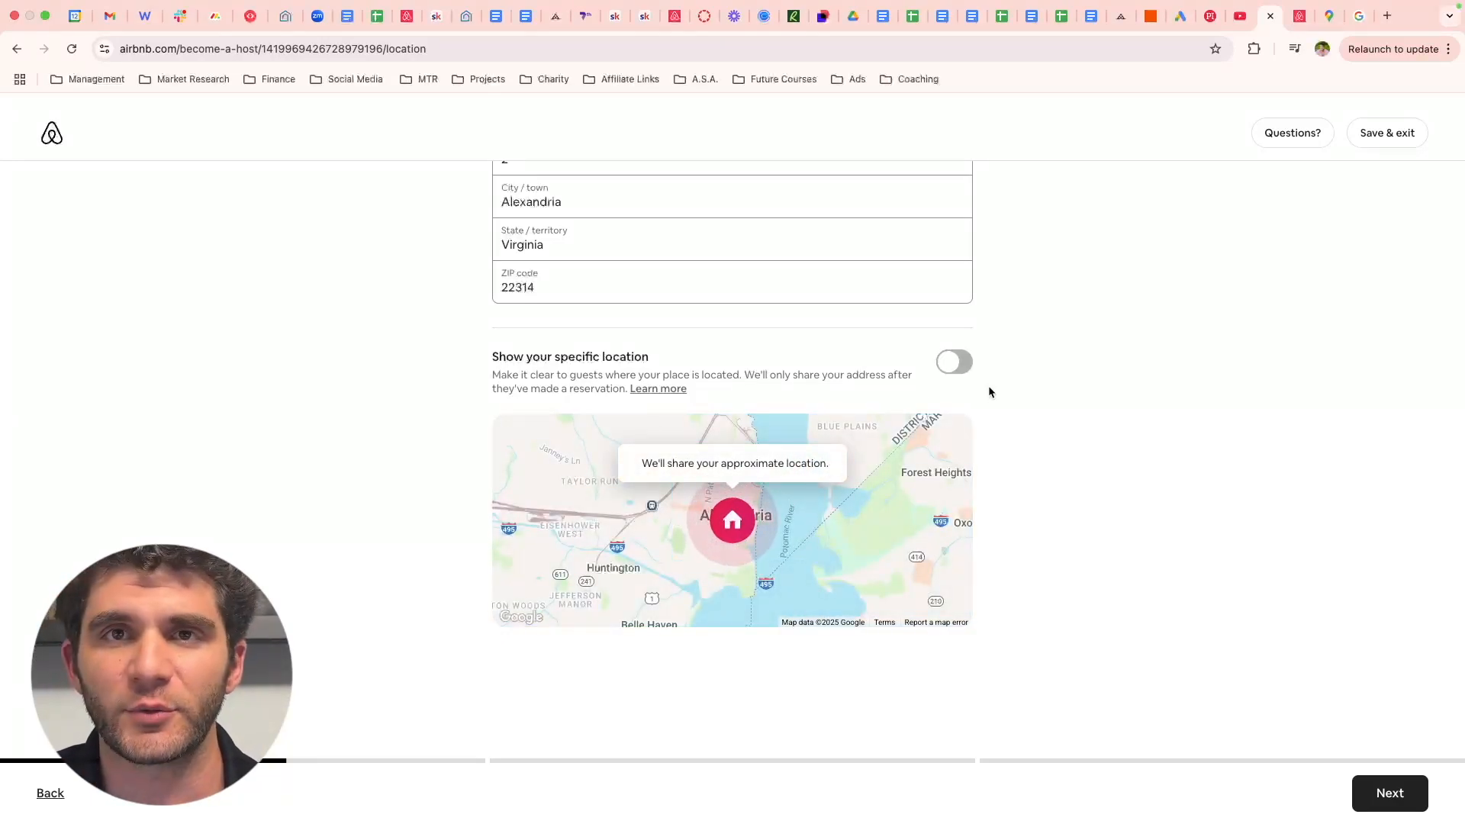
click(959, 363)
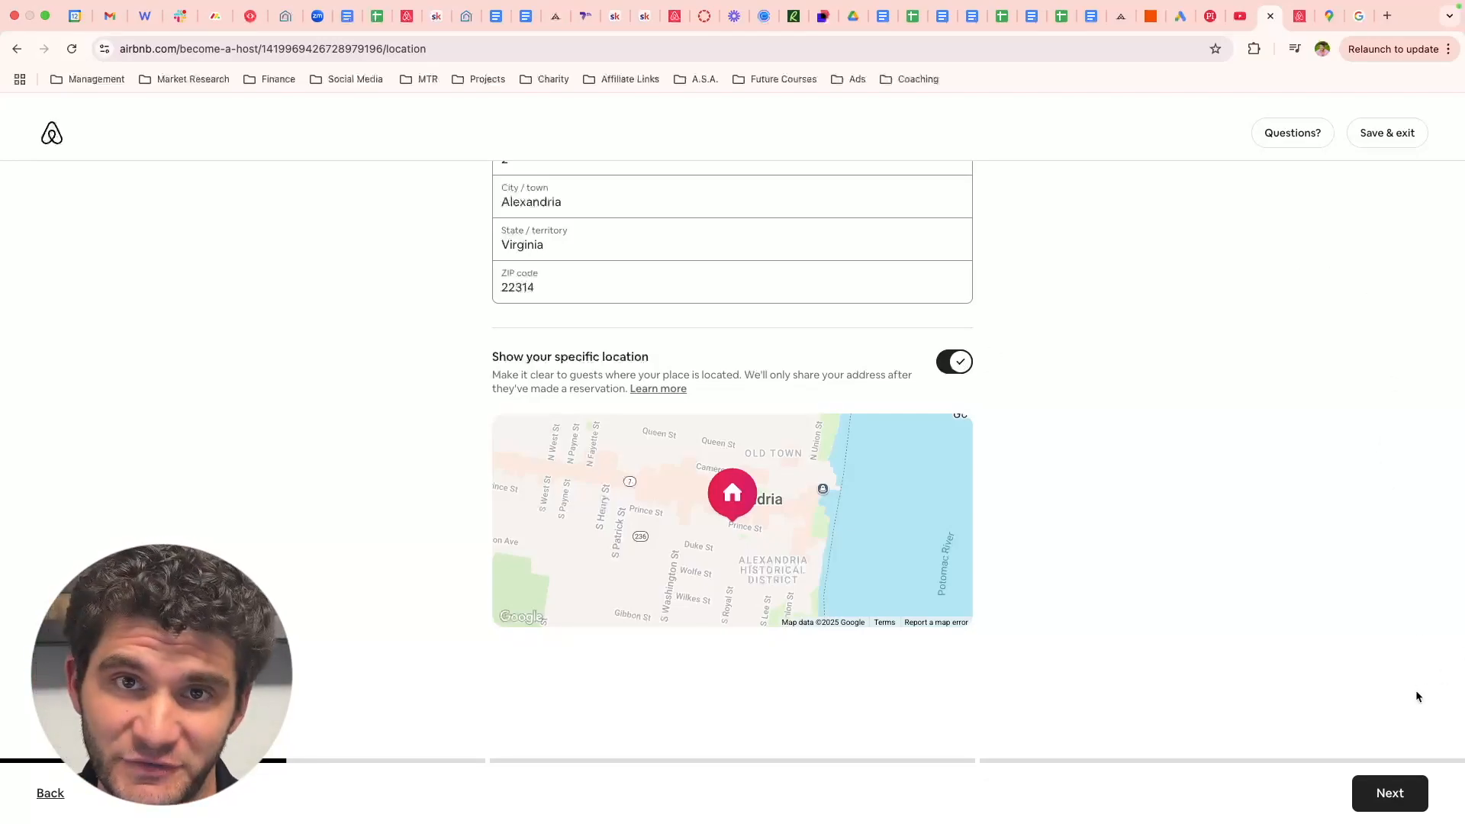
click(1408, 786)
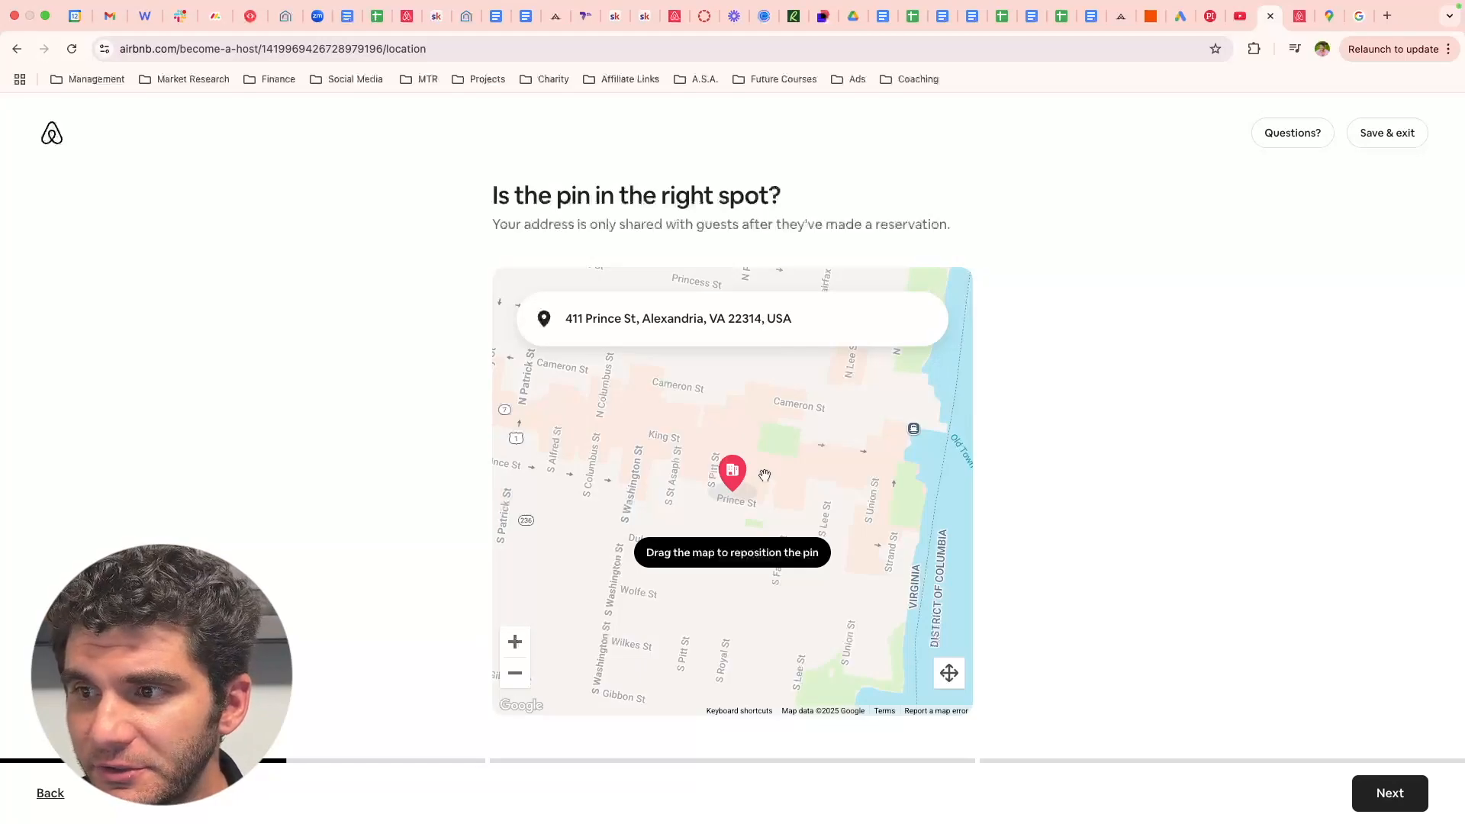
scroll(765, 475, up, 3)
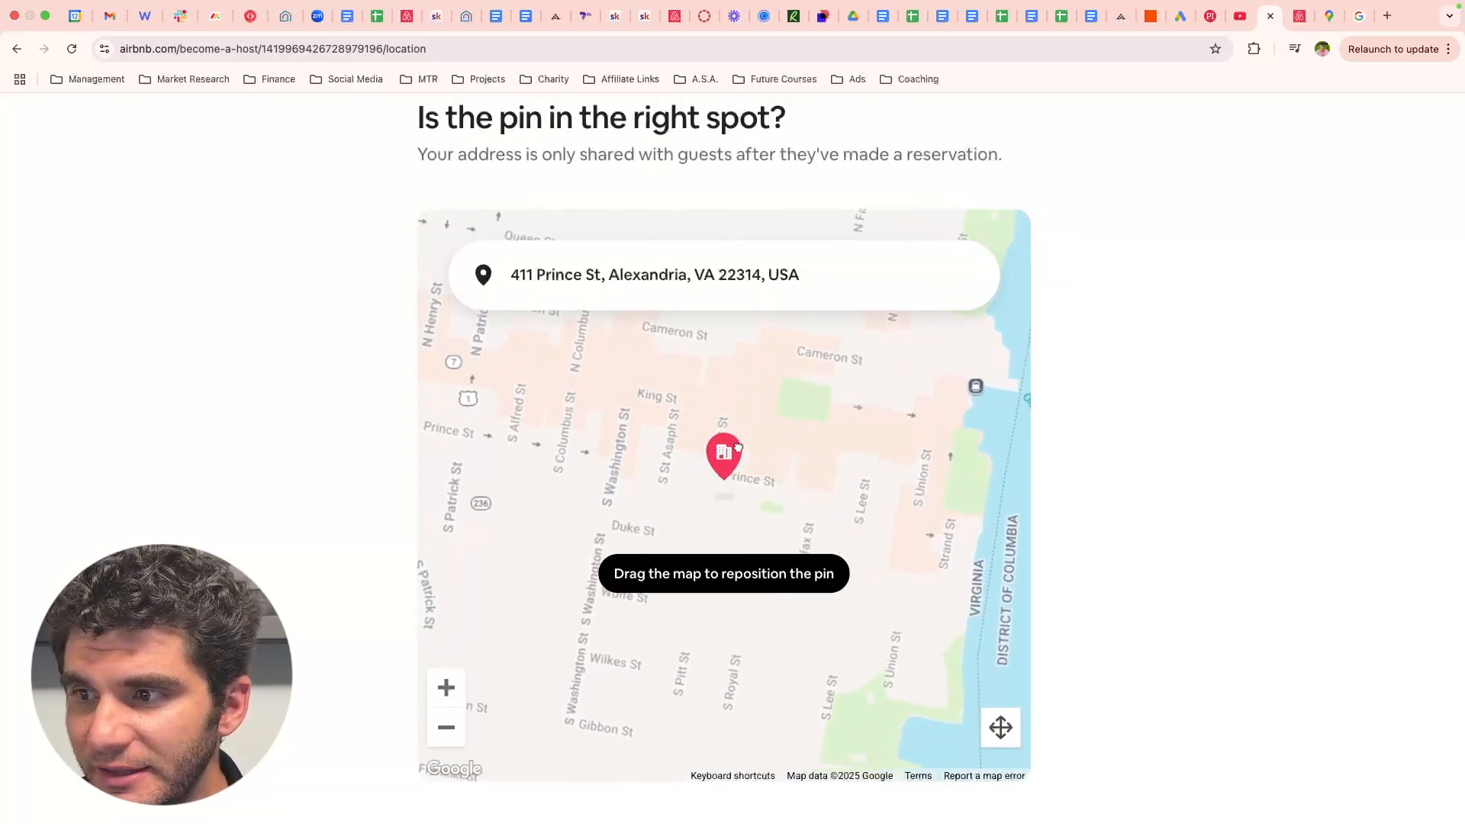
drag(737, 446, 689, 450)
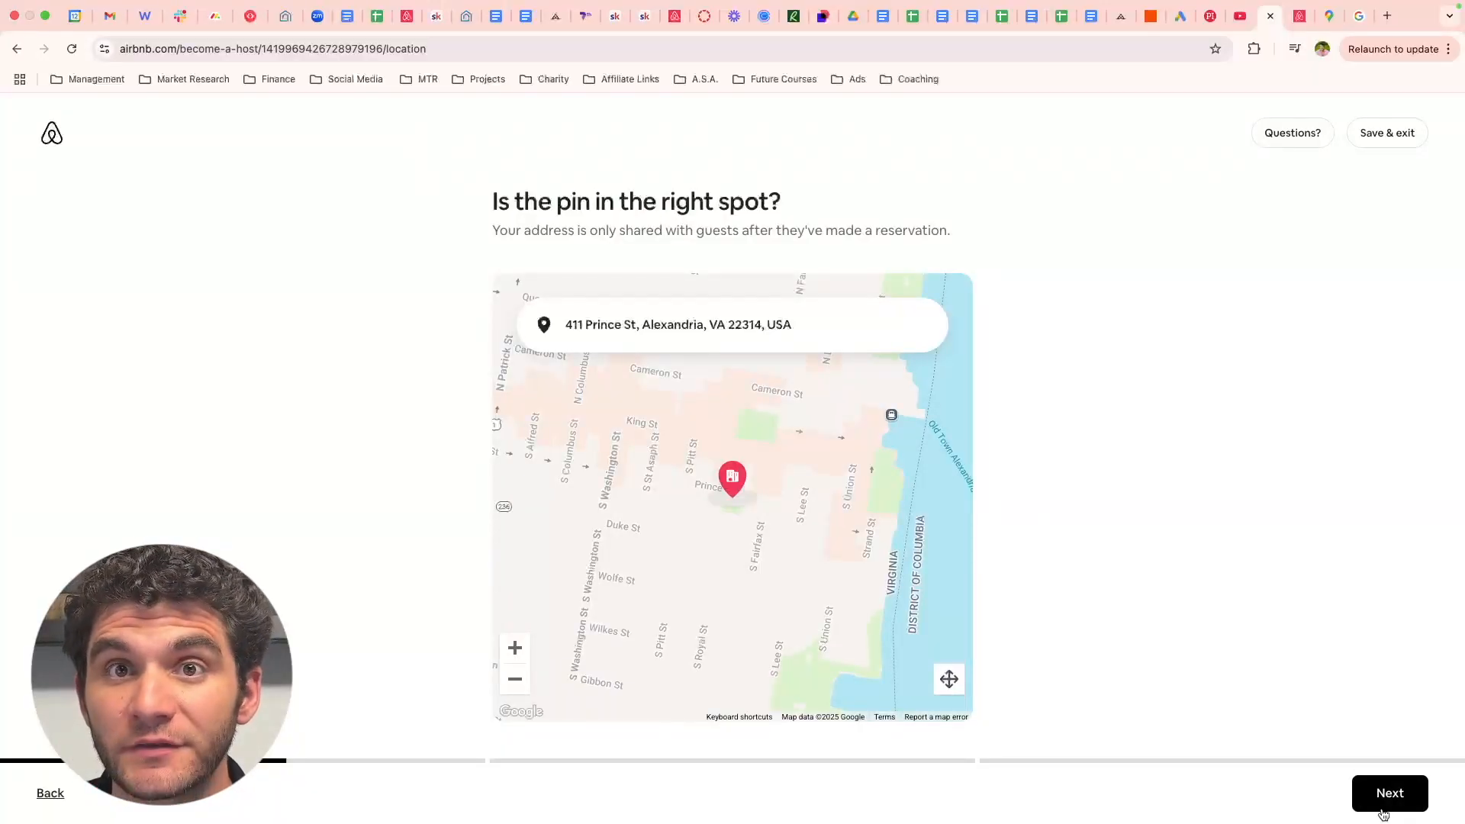
click(1382, 811)
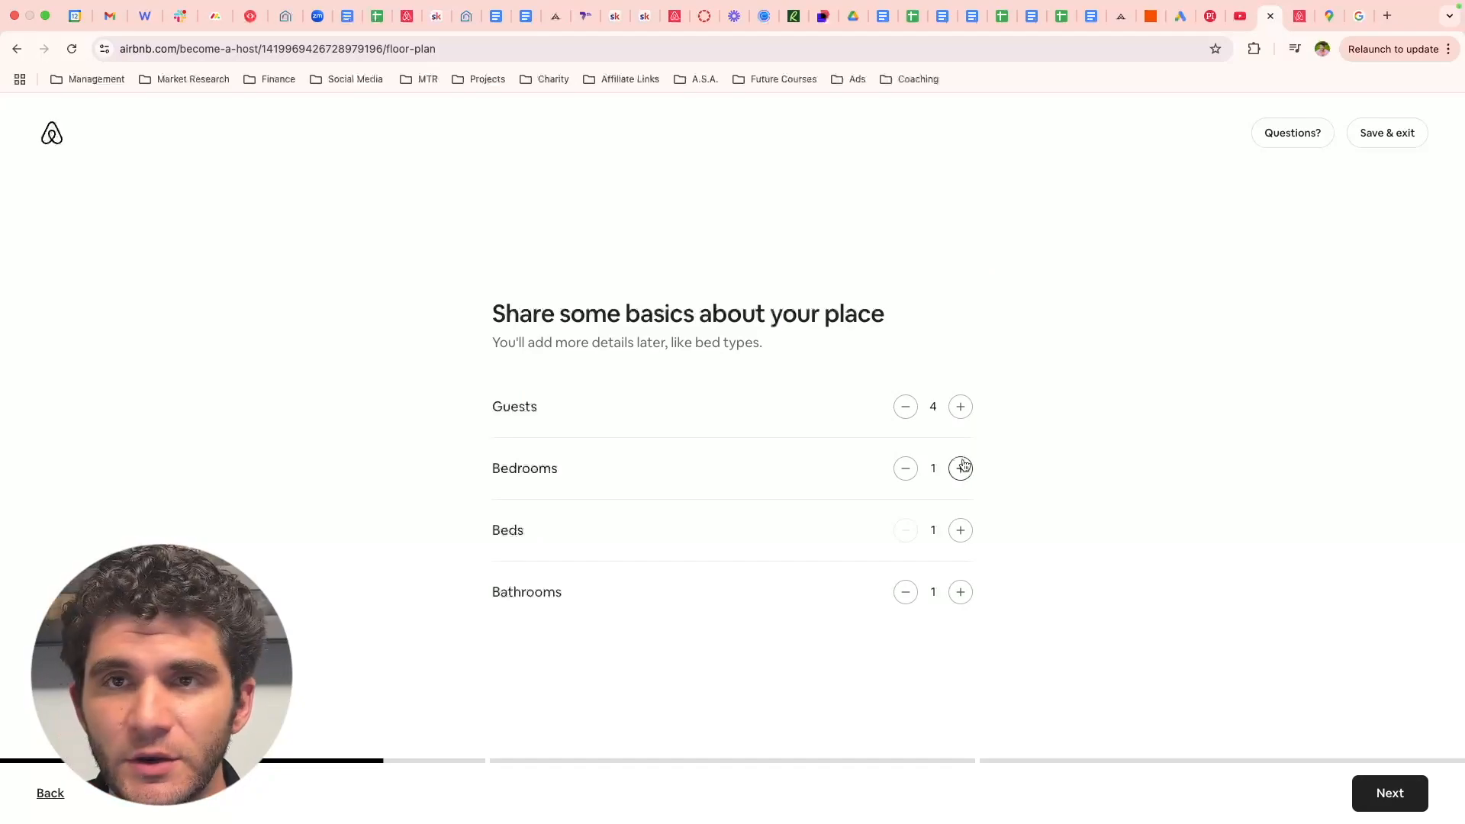
- Raise bedrooms and beds to 2 each, keeping 4 guests and 1 bathroom
click(959, 470)
click(960, 531)
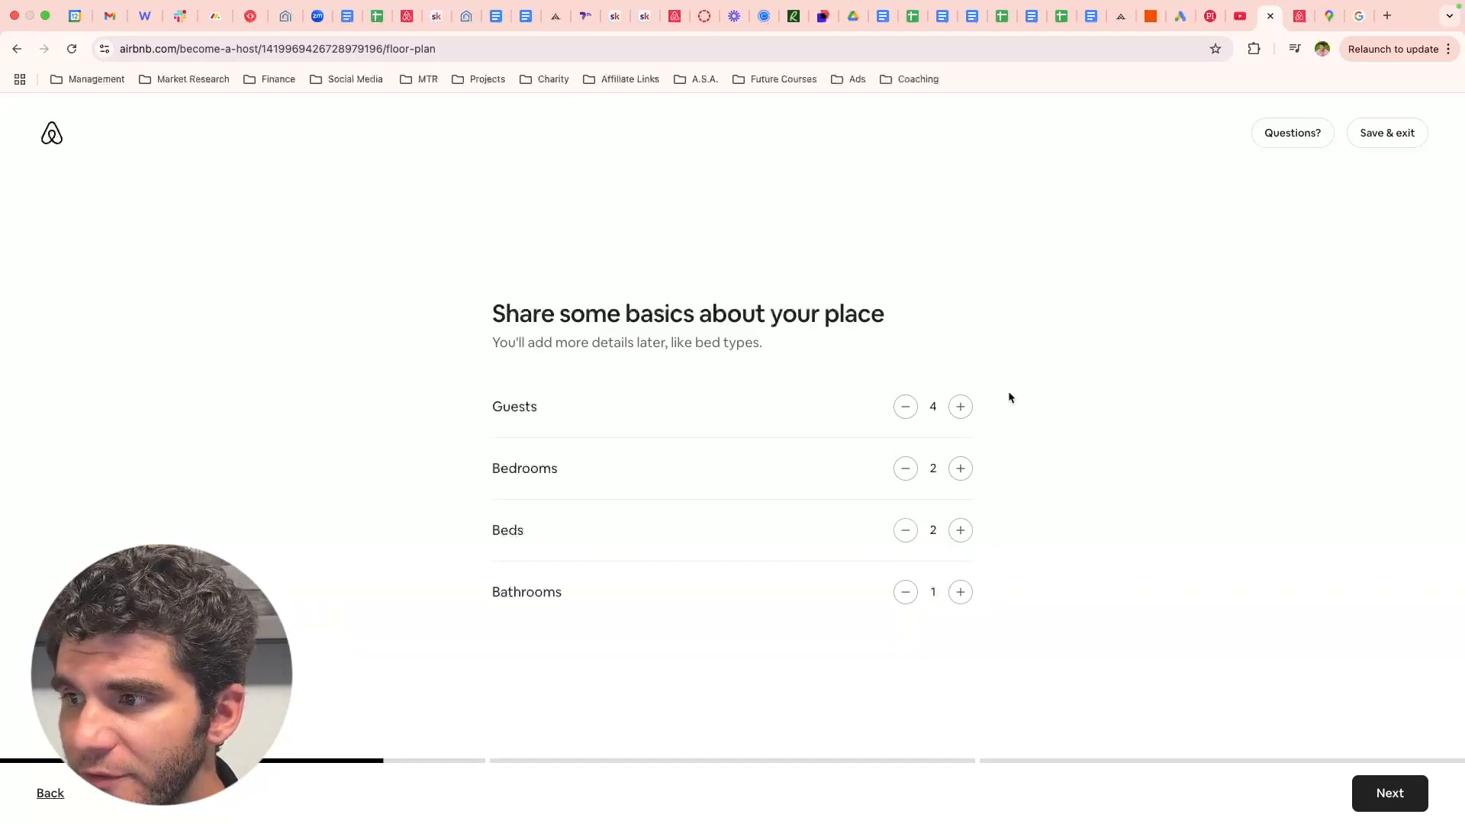
click(1375, 794)
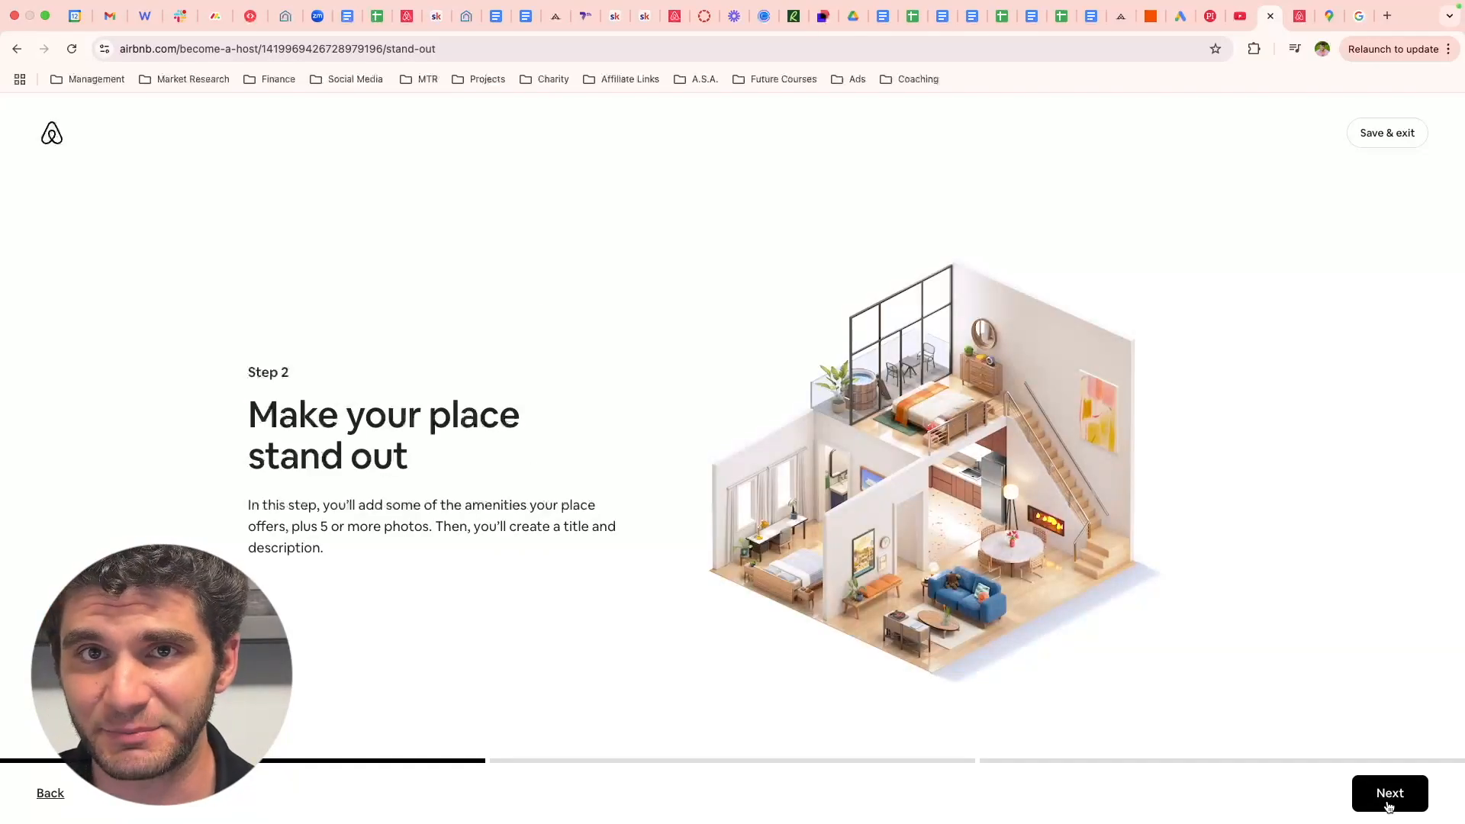
click(1389, 807)
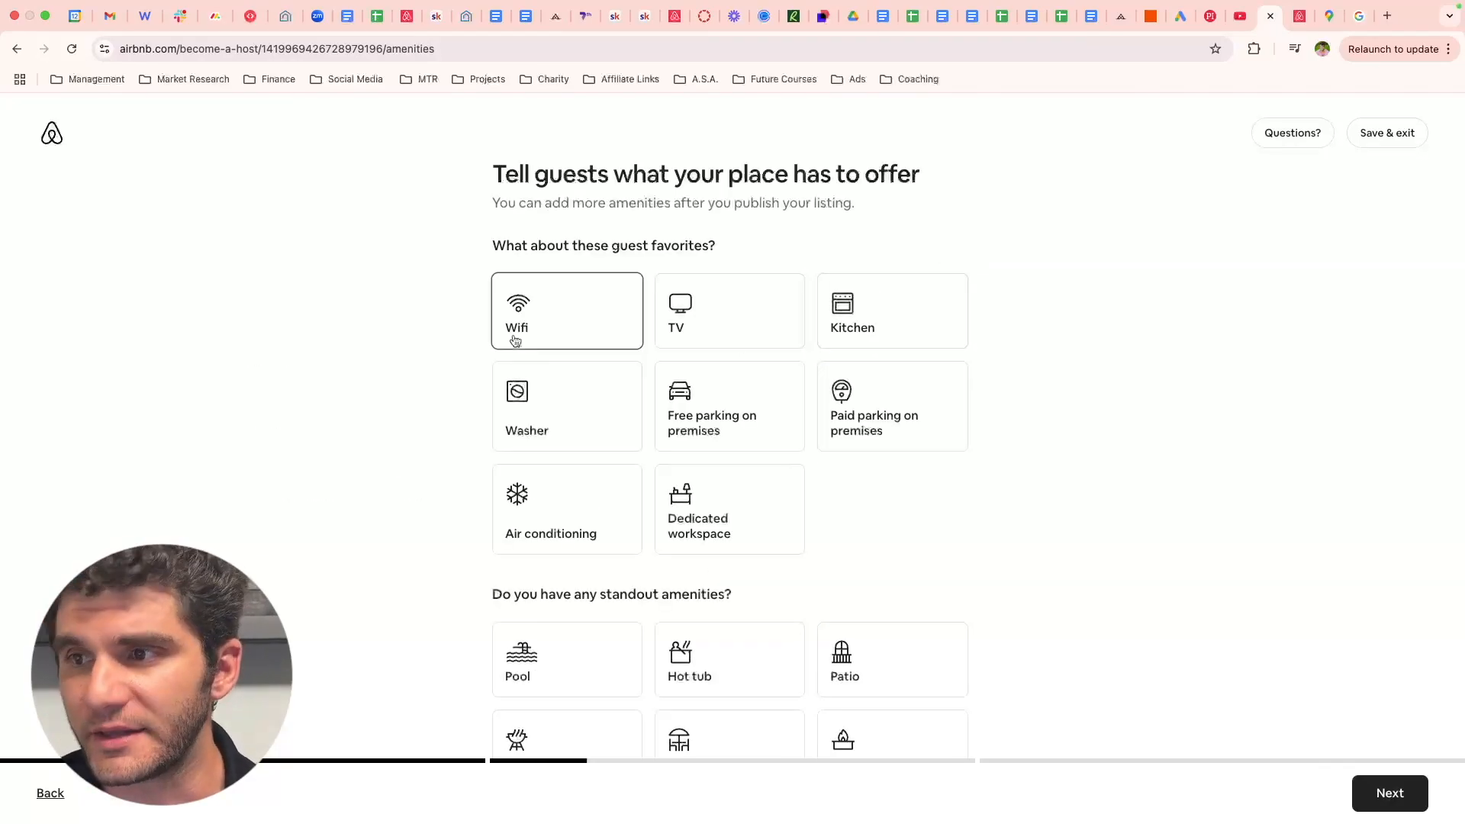
- Select Wifi, Dedicated workspace, TV, Kitchen, Free parking on premises and Air conditioning
scroll(554, 307, down, 10)
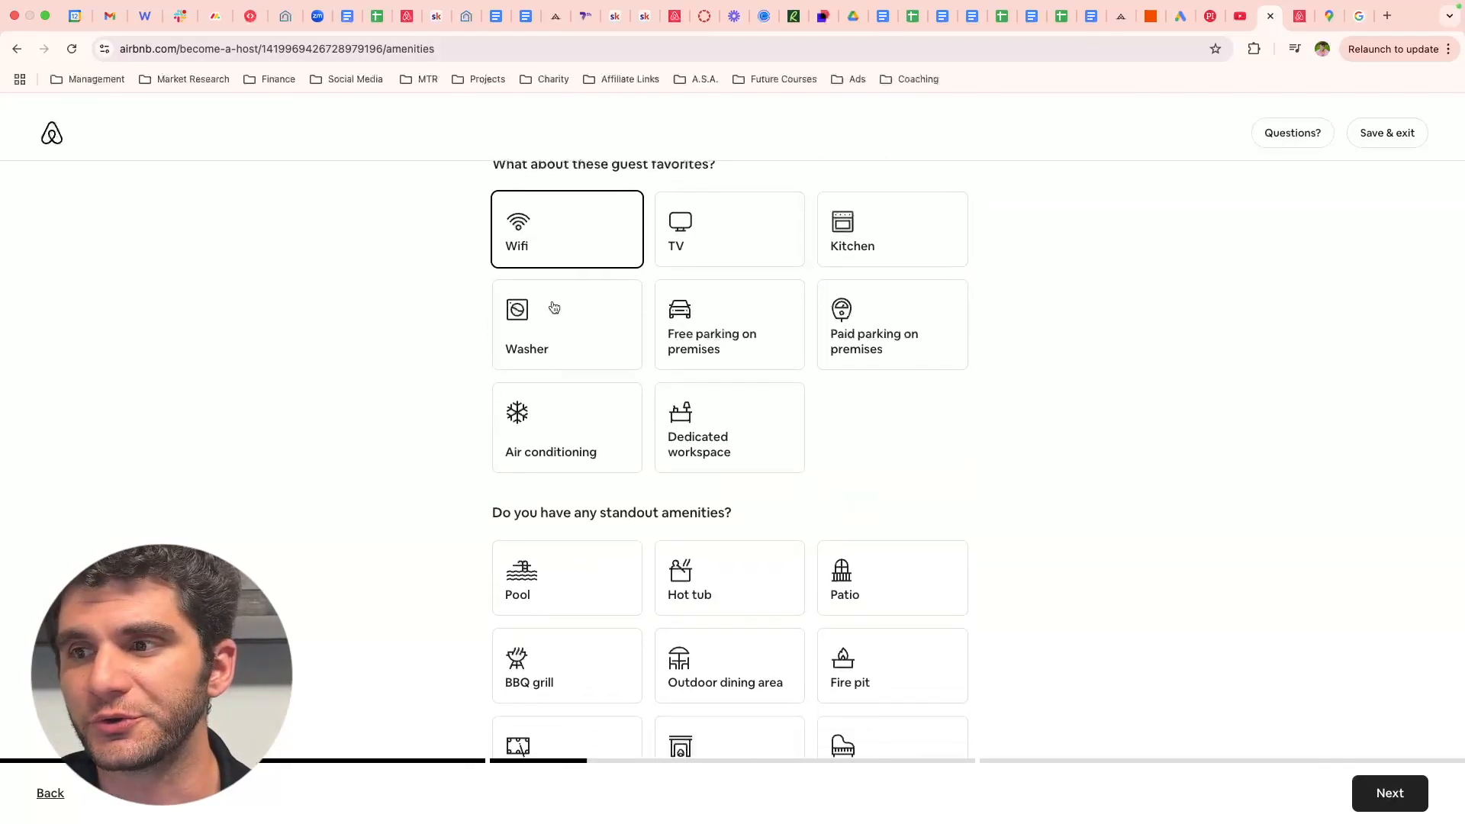
scroll(554, 306, down, 3)
scroll(553, 305, up, 10)
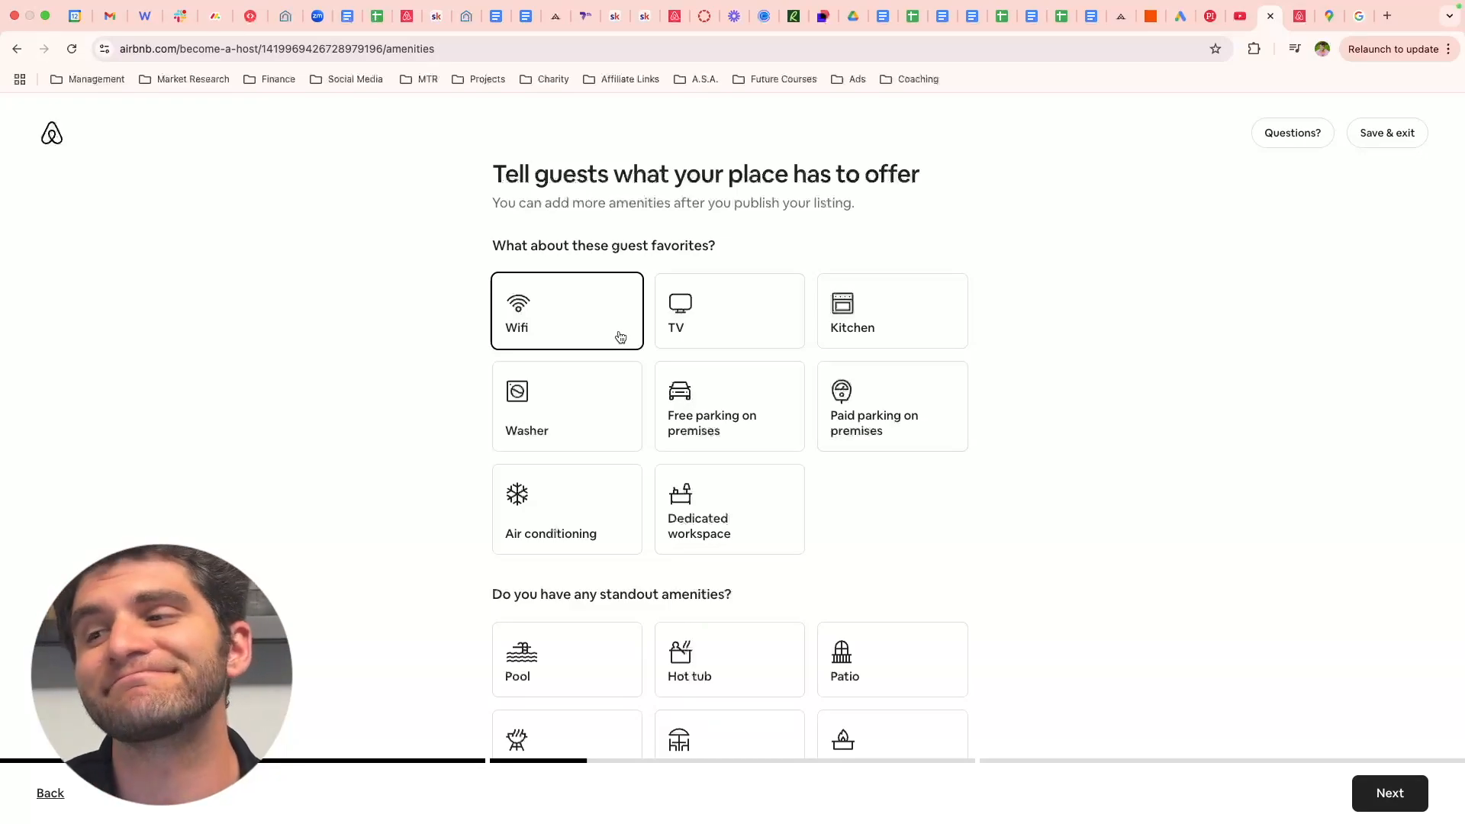
click(709, 481)
click(576, 322)
click(734, 319)
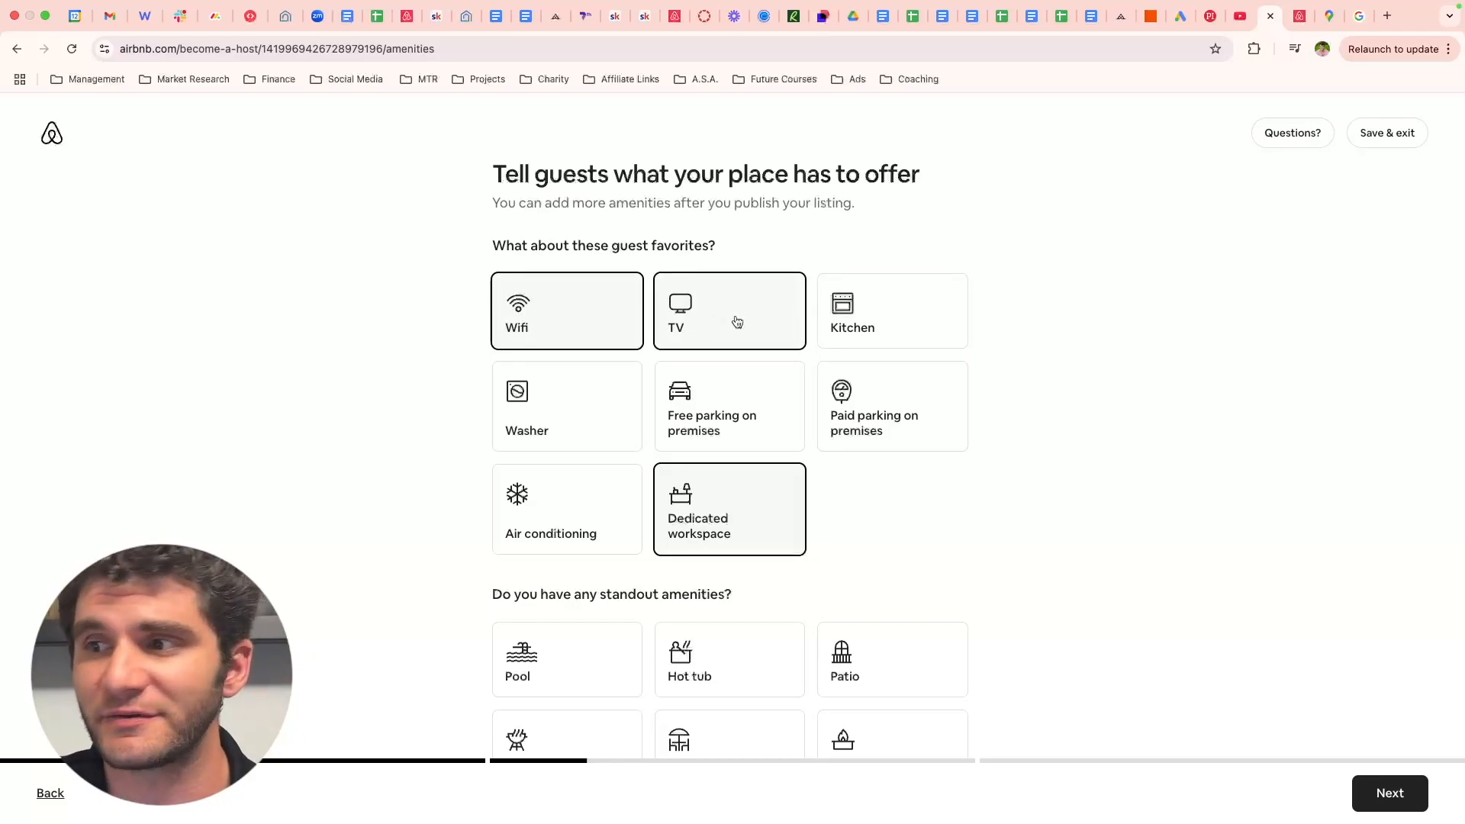
click(904, 325)
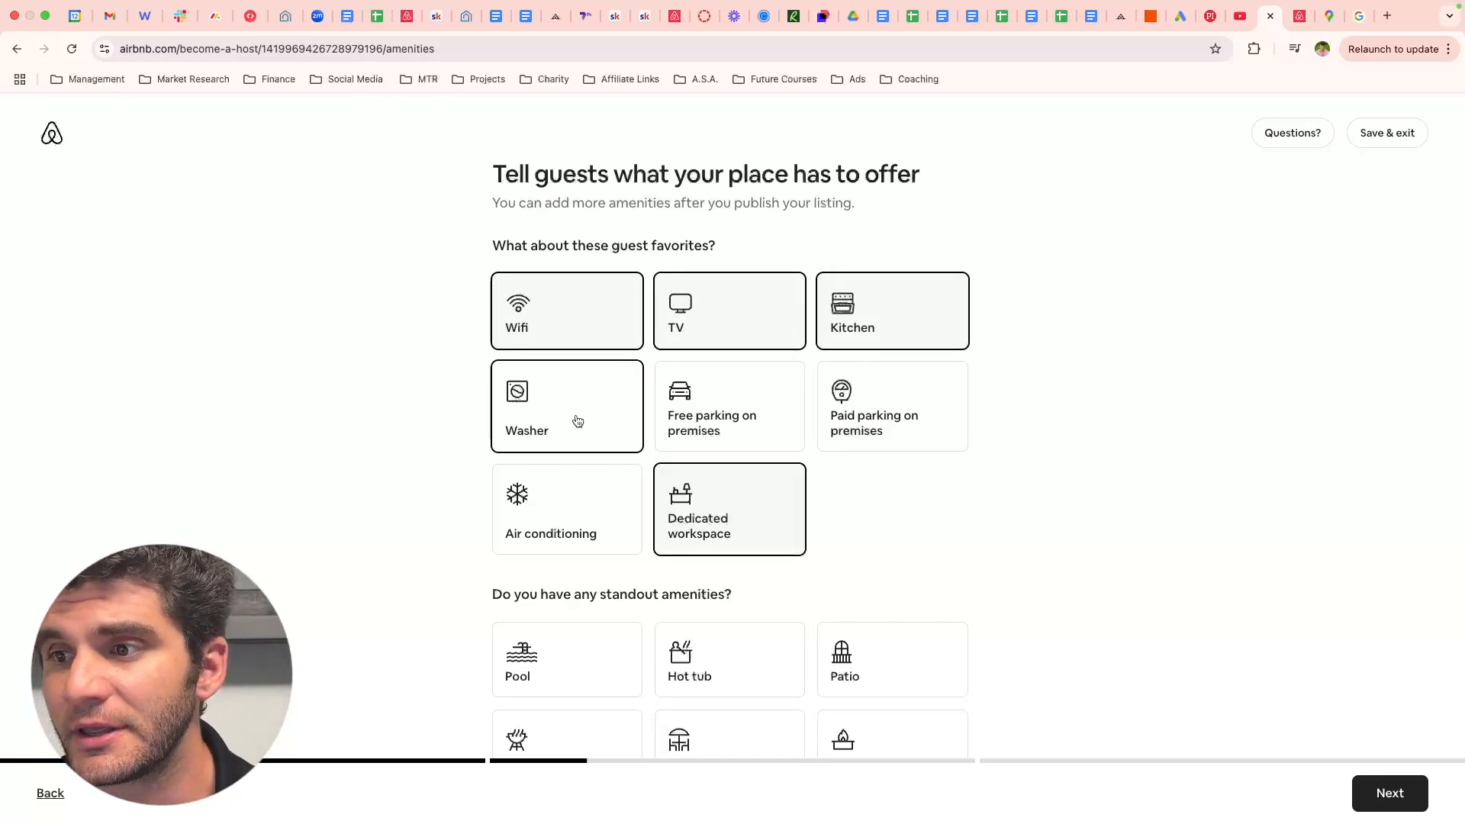
click(751, 395)
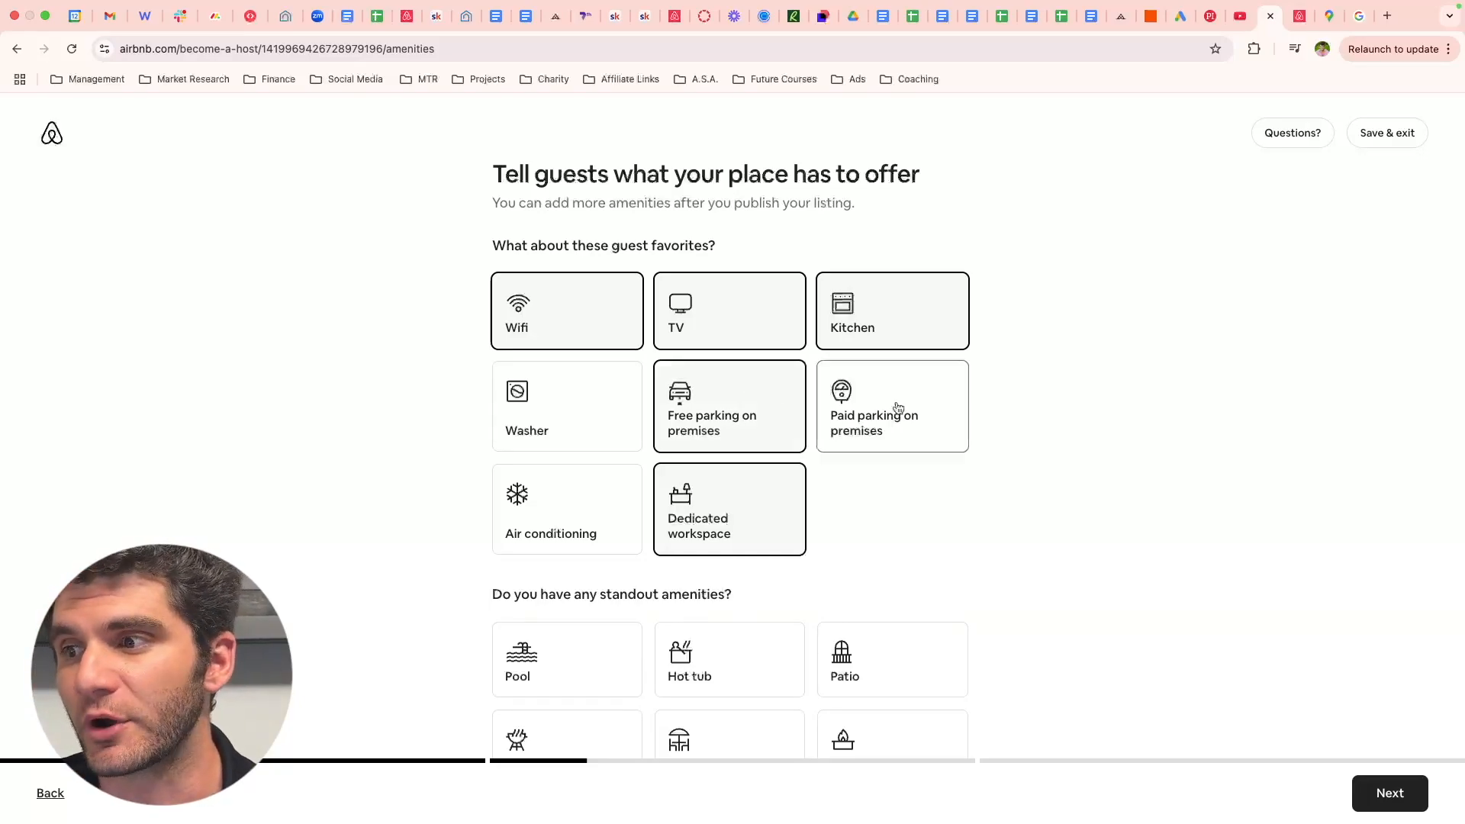
click(590, 488)
- Add Patio and Outdoor dining area, plus smoke alarm, first aid kit, fire extinguisher and carbon monoxide alarm
scroll(590, 488, down, 3)
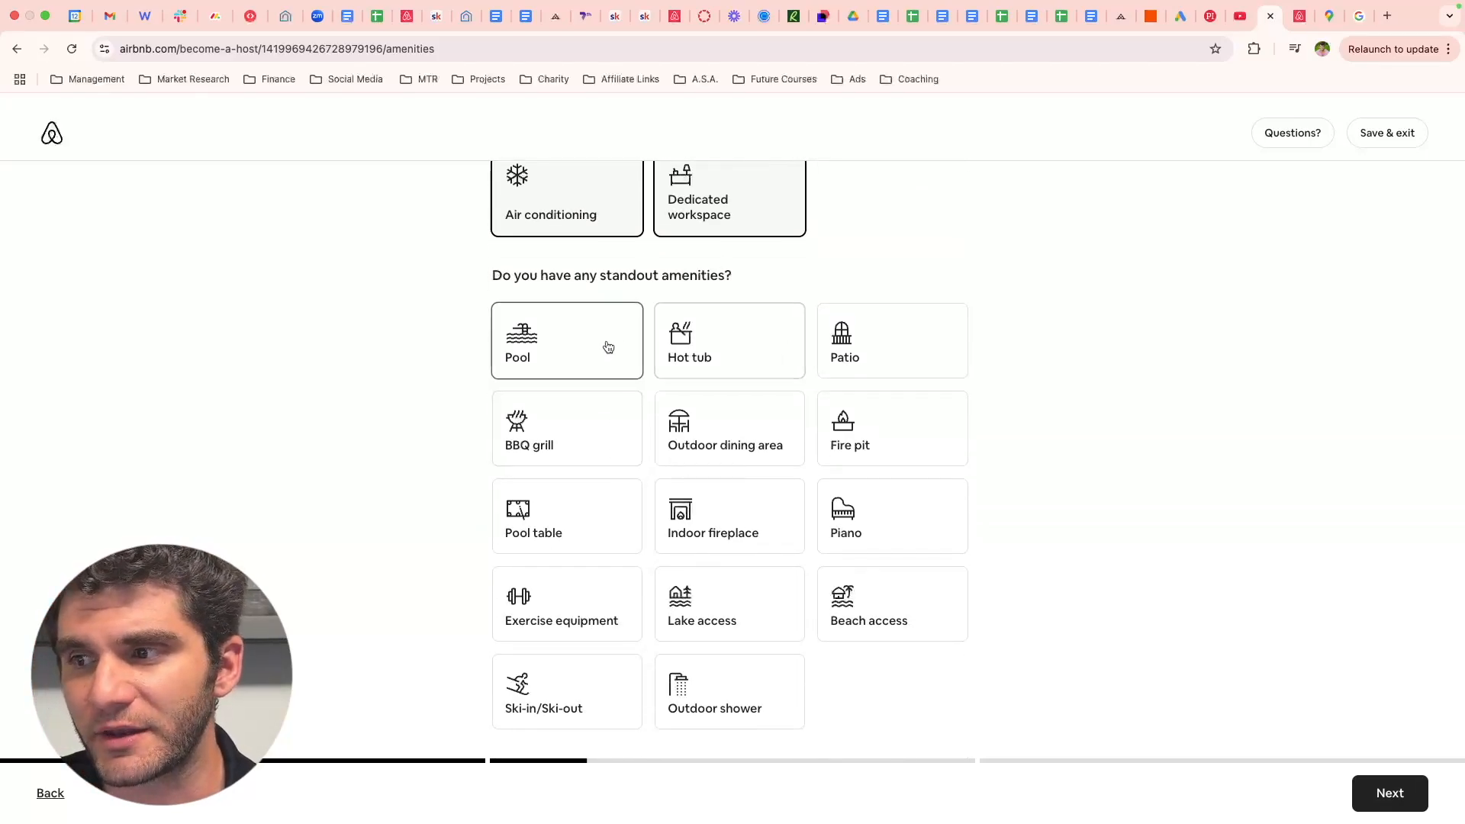
click(891, 341)
click(729, 427)
scroll(777, 602, down, 3)
scroll(777, 601, down, 2)
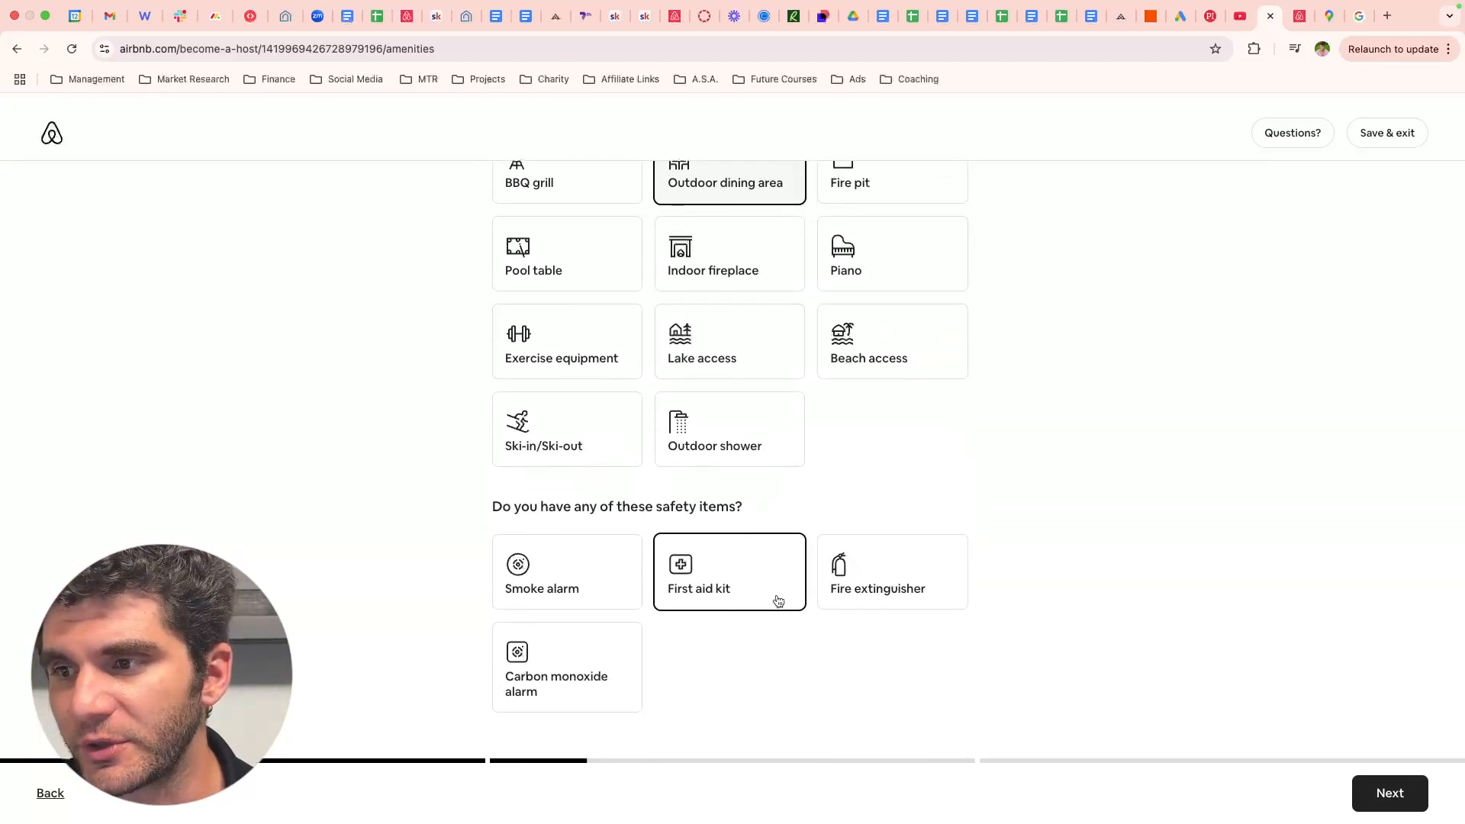
click(587, 563)
click(765, 592)
click(916, 589)
click(497, 658)
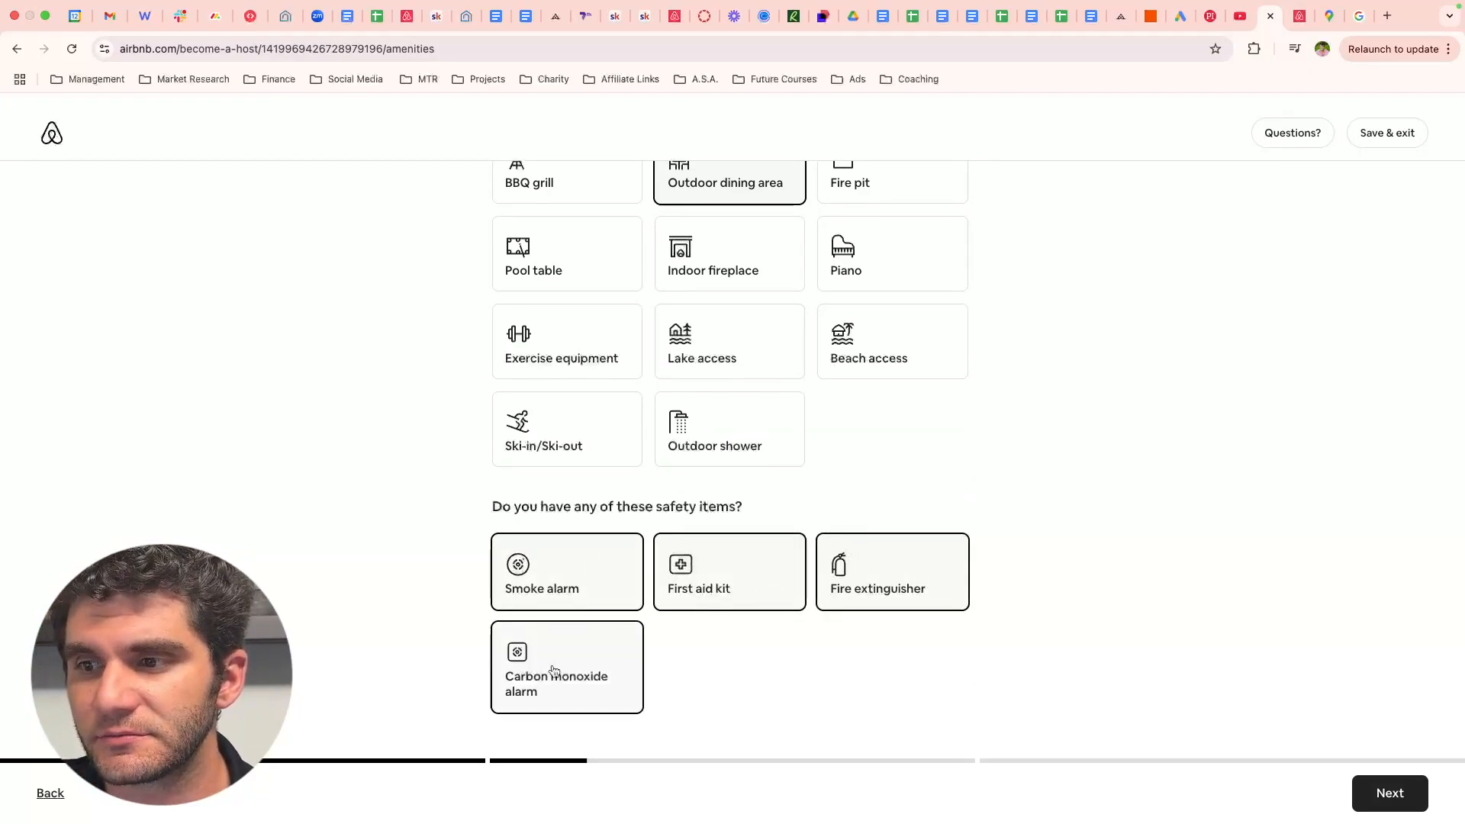
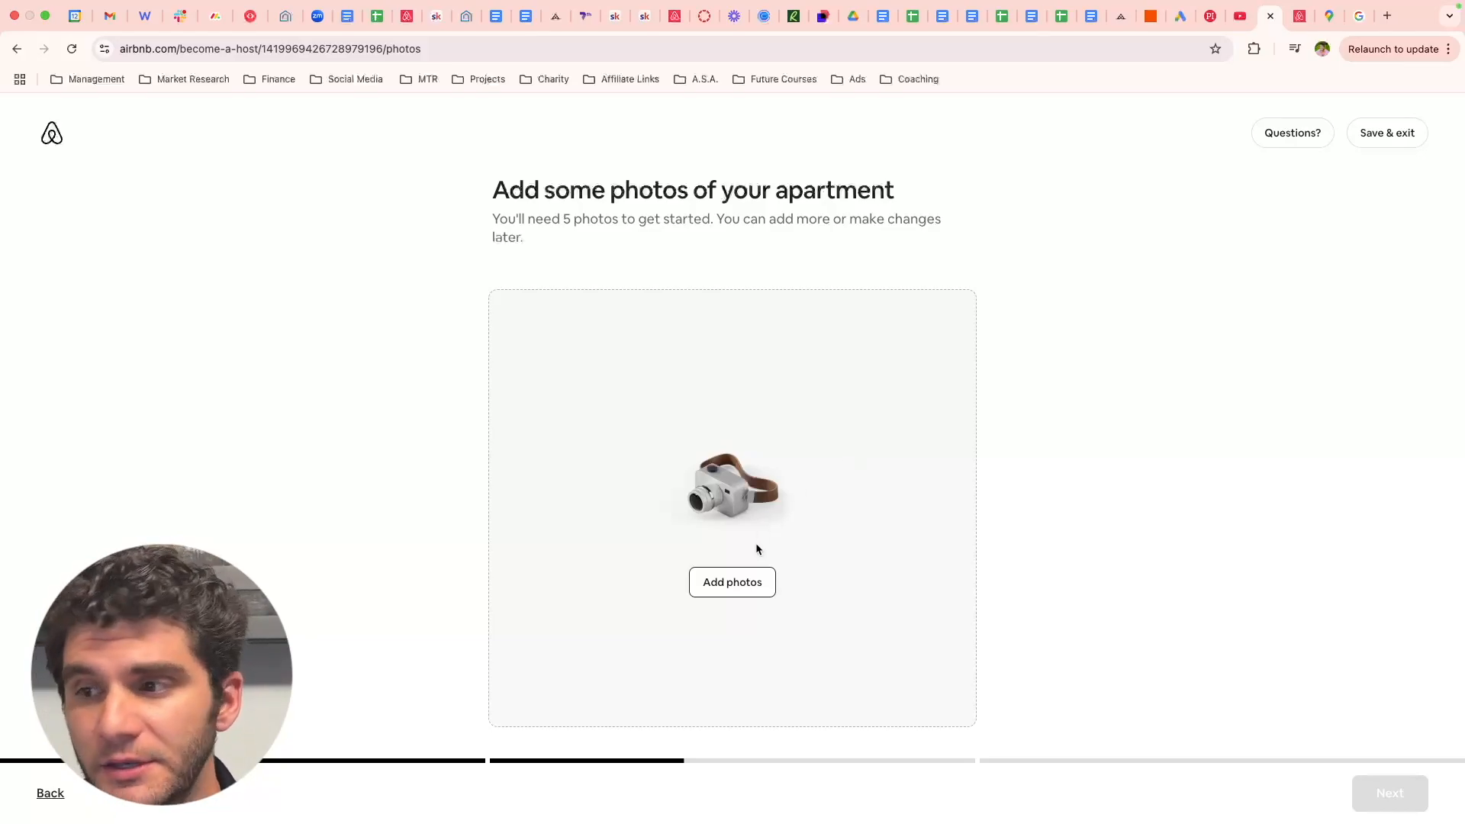
- Start adding photos from the 'Add some photos of your apartment' page
click(733, 582)
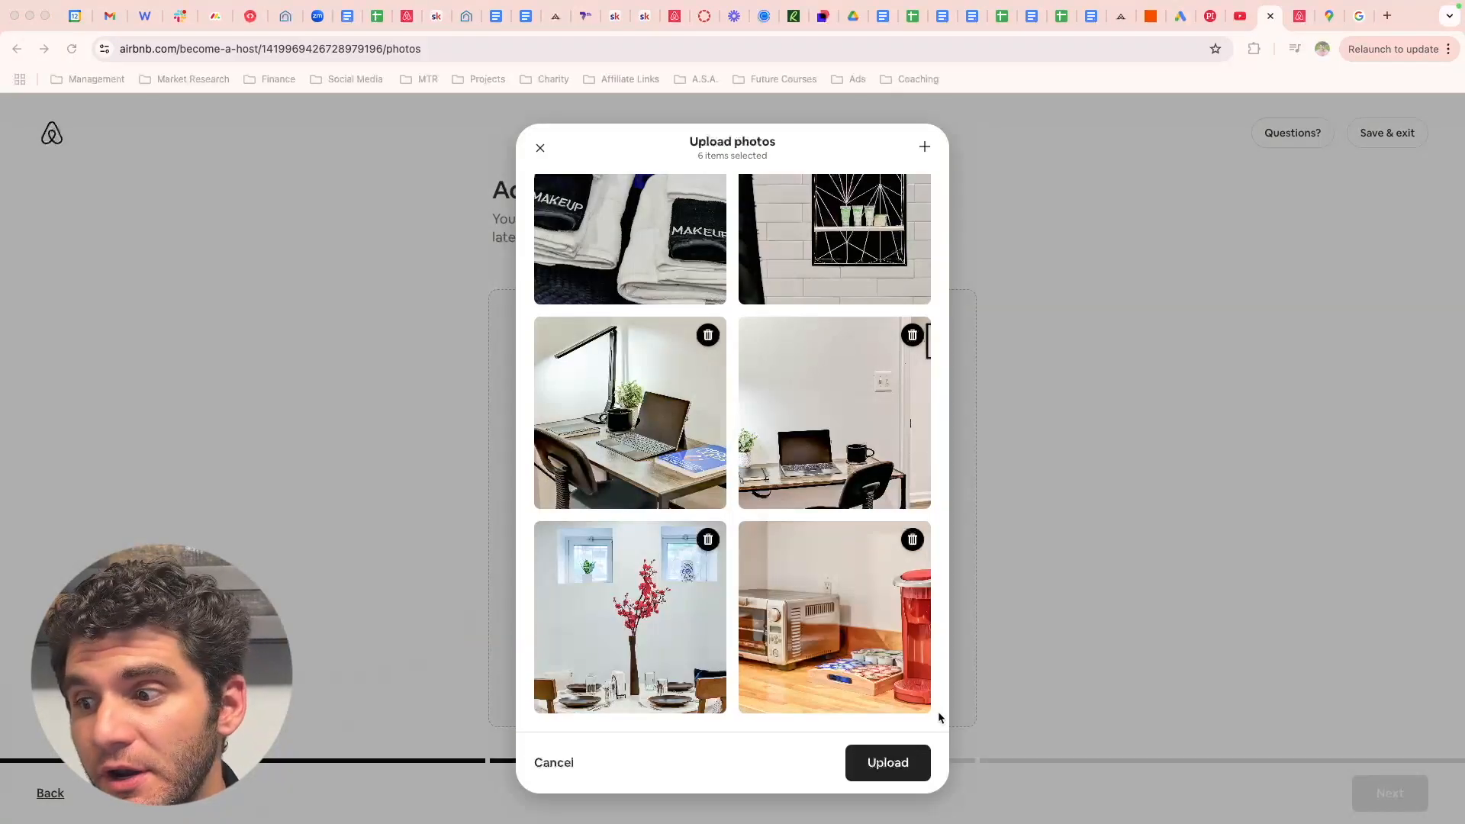
- Upload the six apartment photos, then title the listing 'Free Parking I King Bed | Pool!'
click(876, 772)
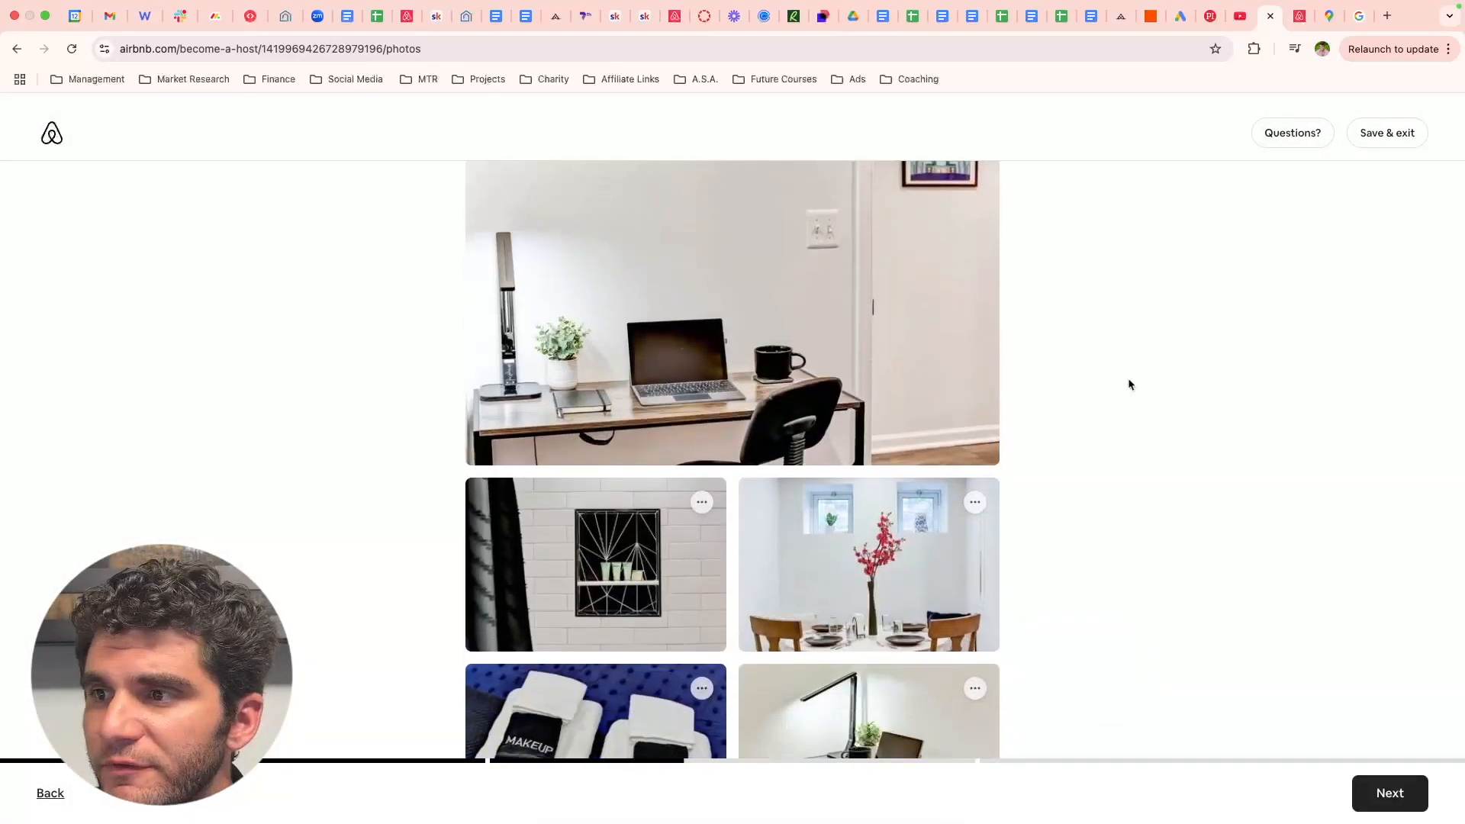
scroll(1129, 384, down, 5)
scroll(1130, 384, up, 5)
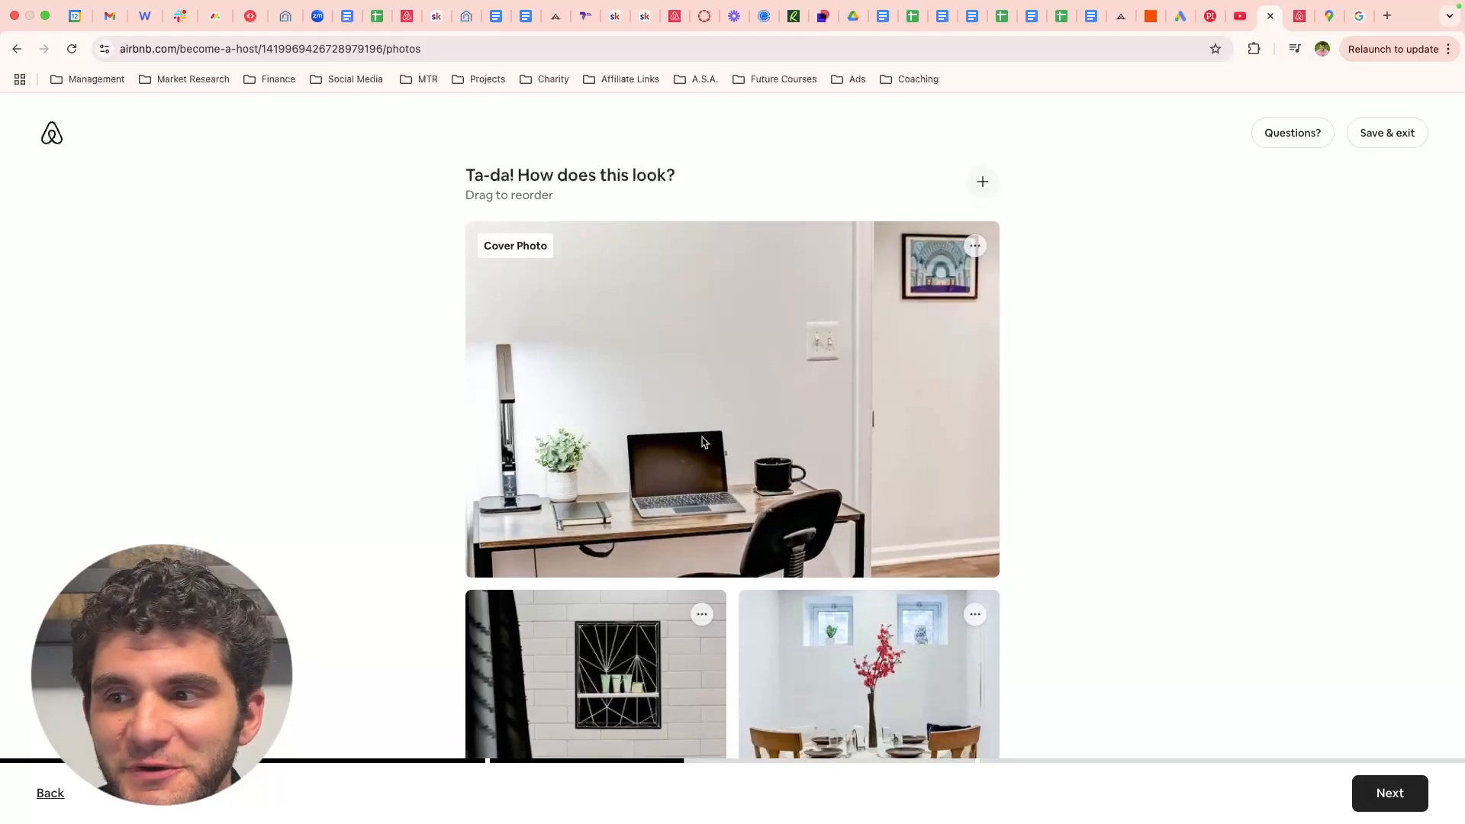
scroll(705, 445, down, 2)
scroll(703, 442, up, 2)
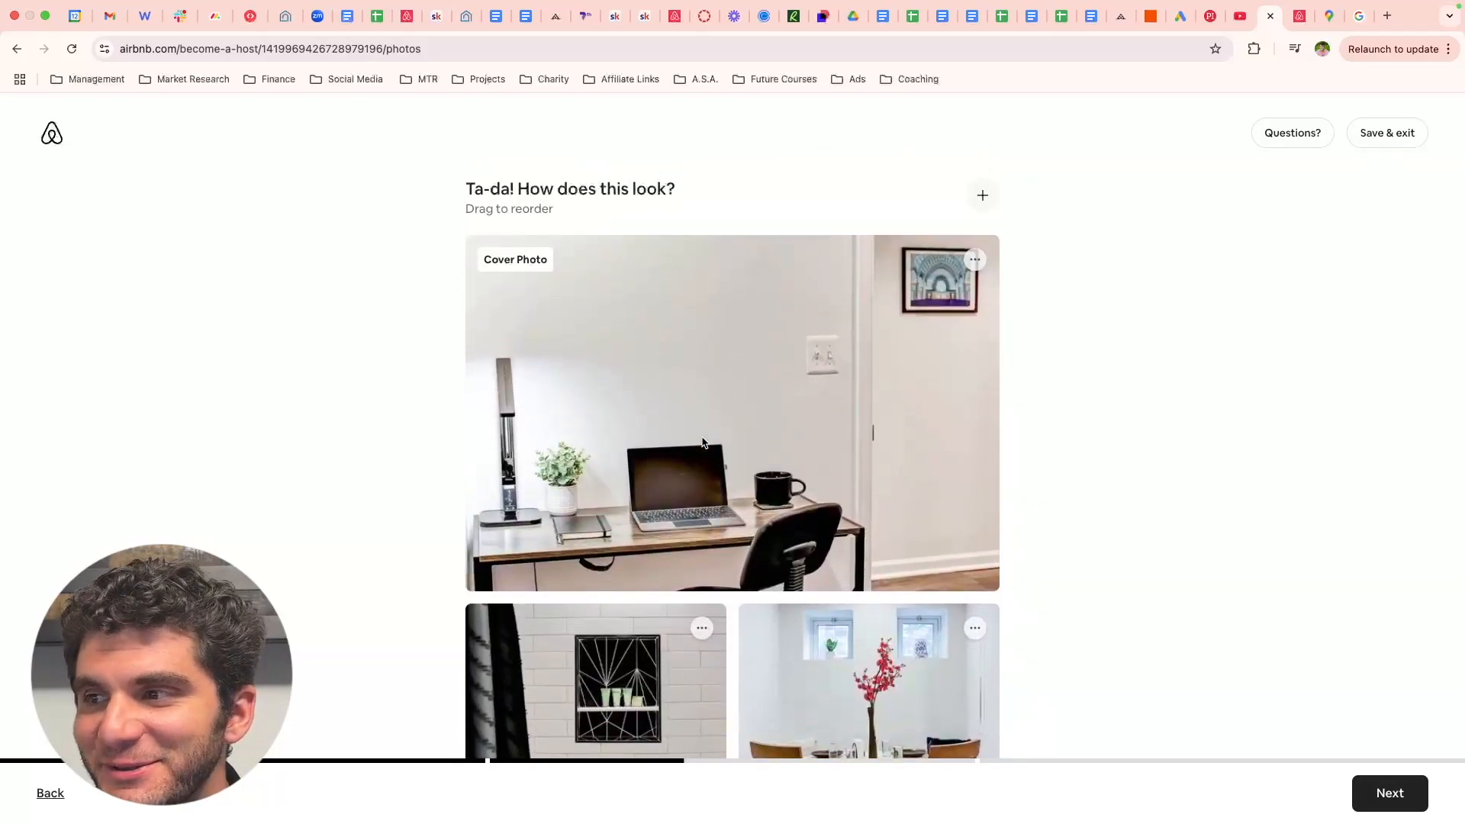
scroll(702, 442, down, 5)
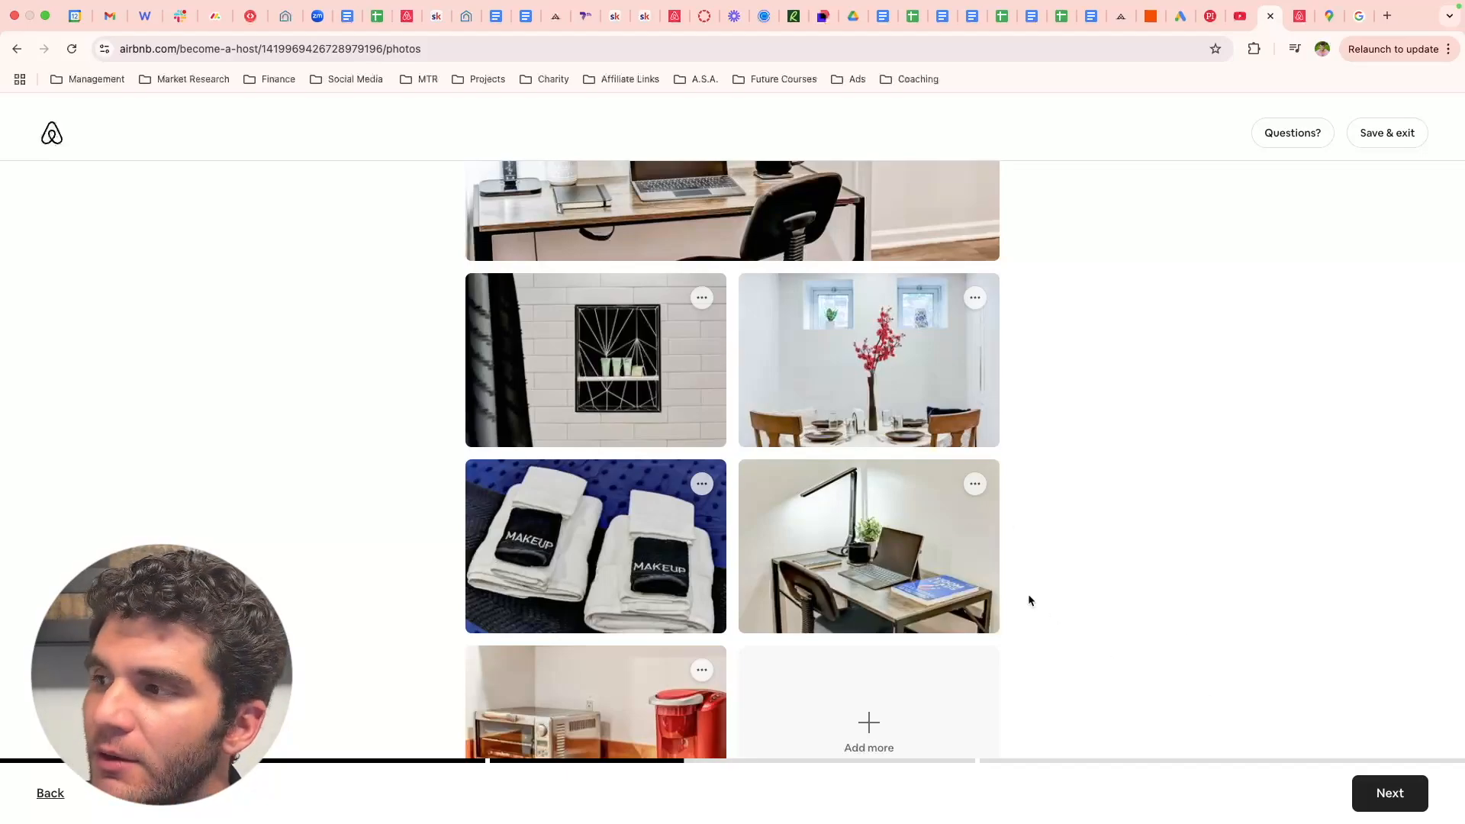
click(1390, 793)
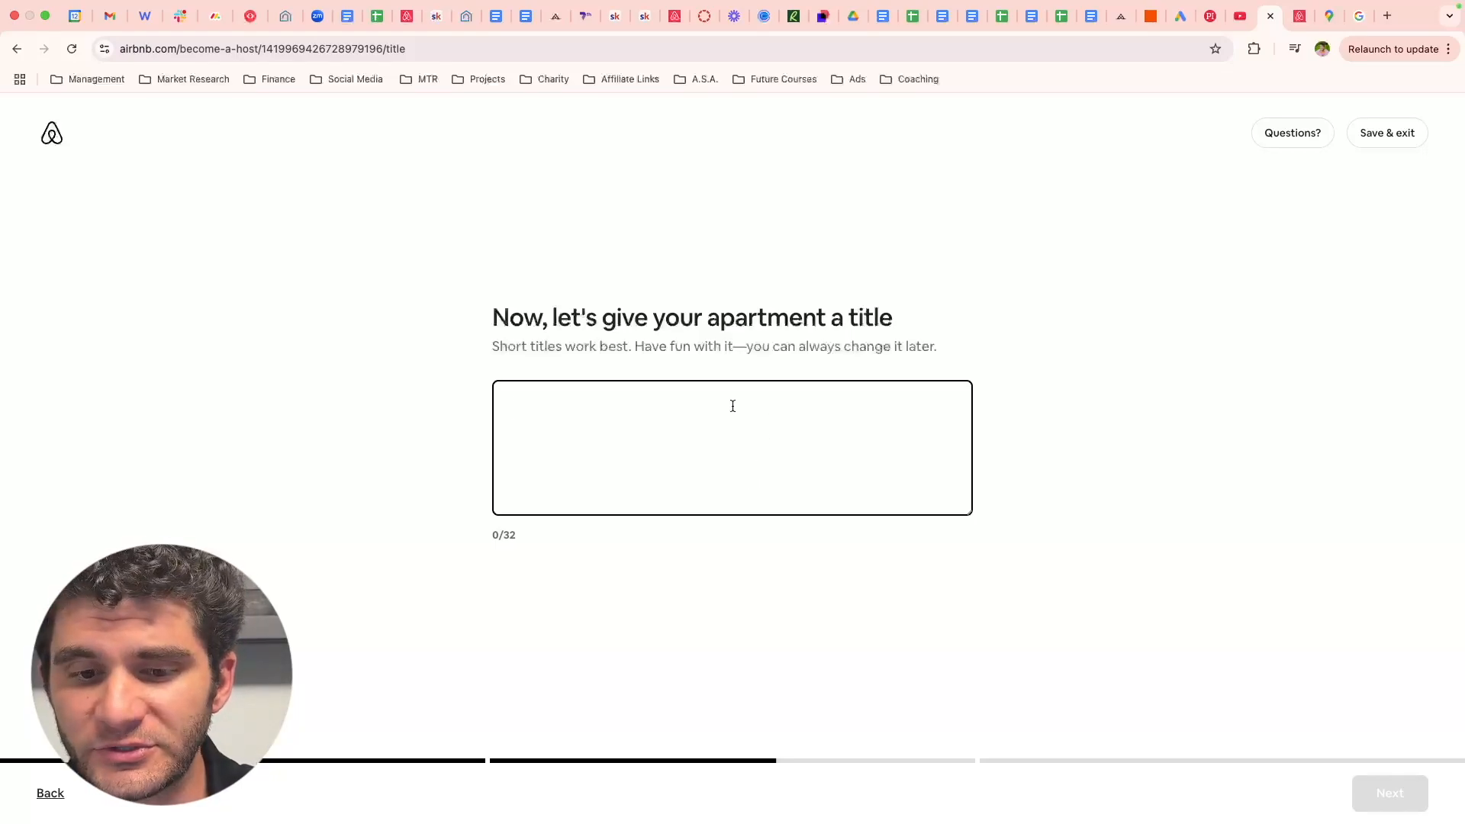
text(Free Parking I)
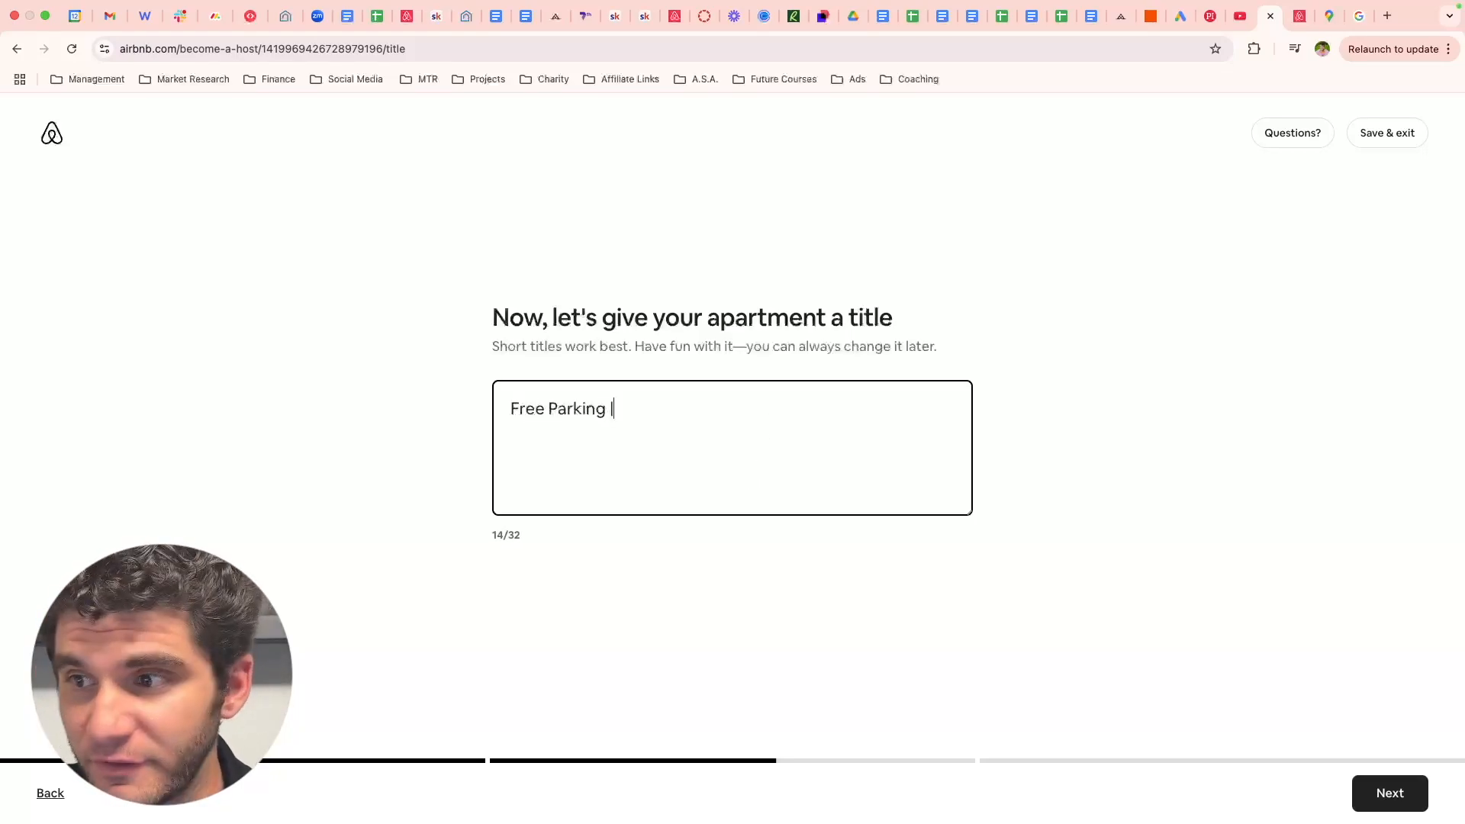
text( King)
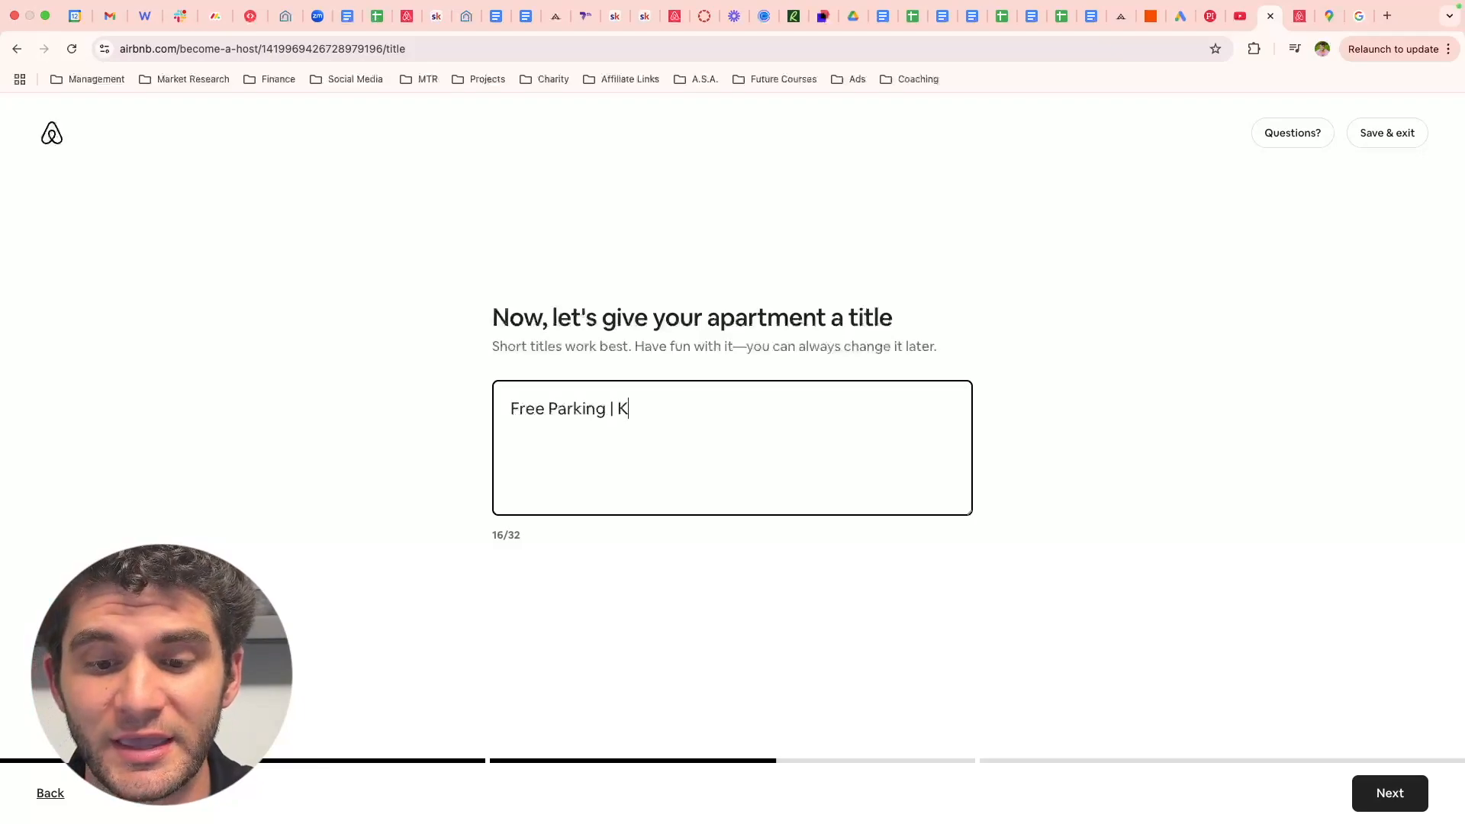
text( Bed)
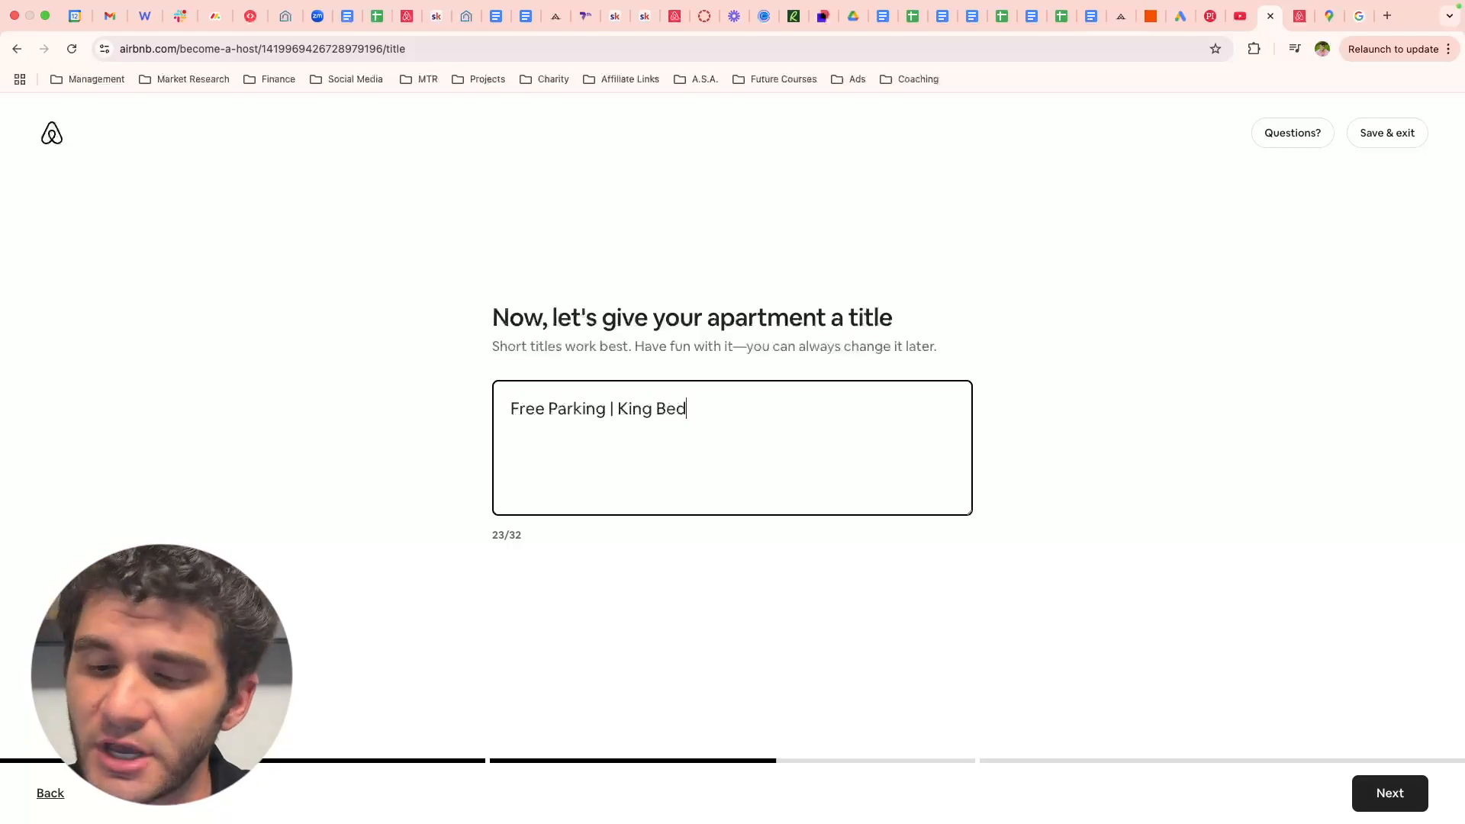
text( | Pool)
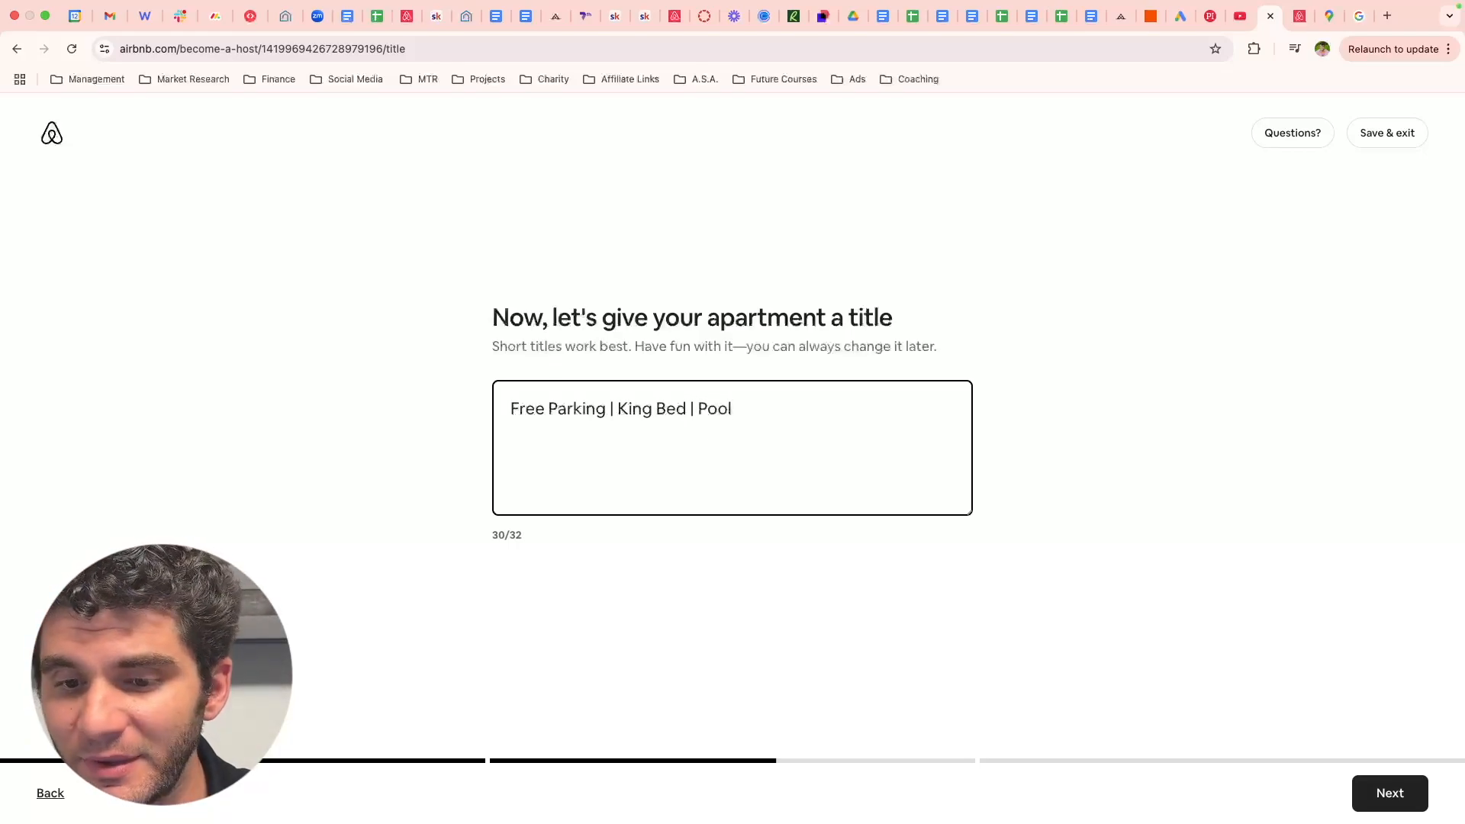
text(!)
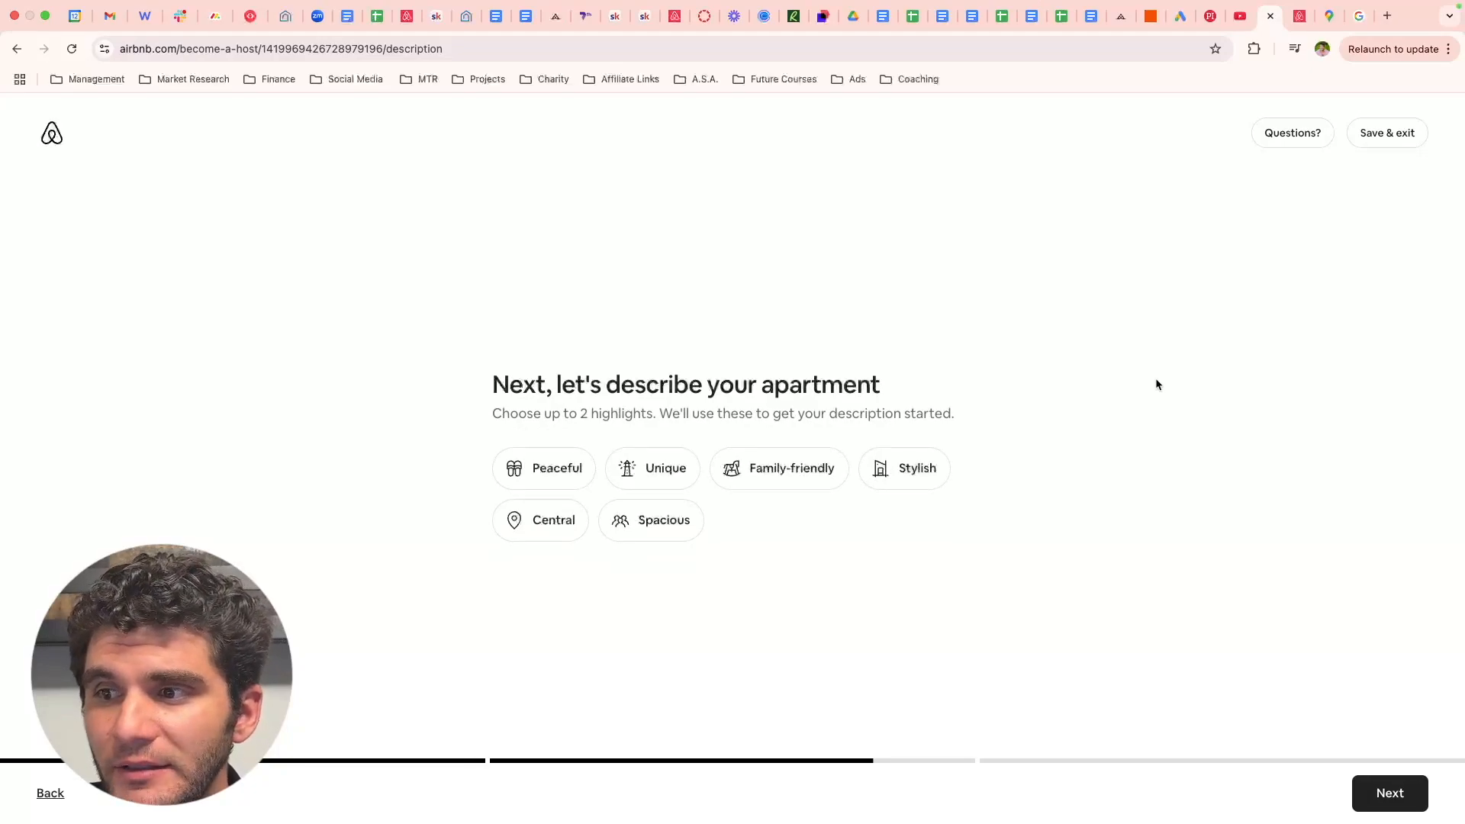
- Choose Peaceful and Central as the apartment's highlights
click(572, 469)
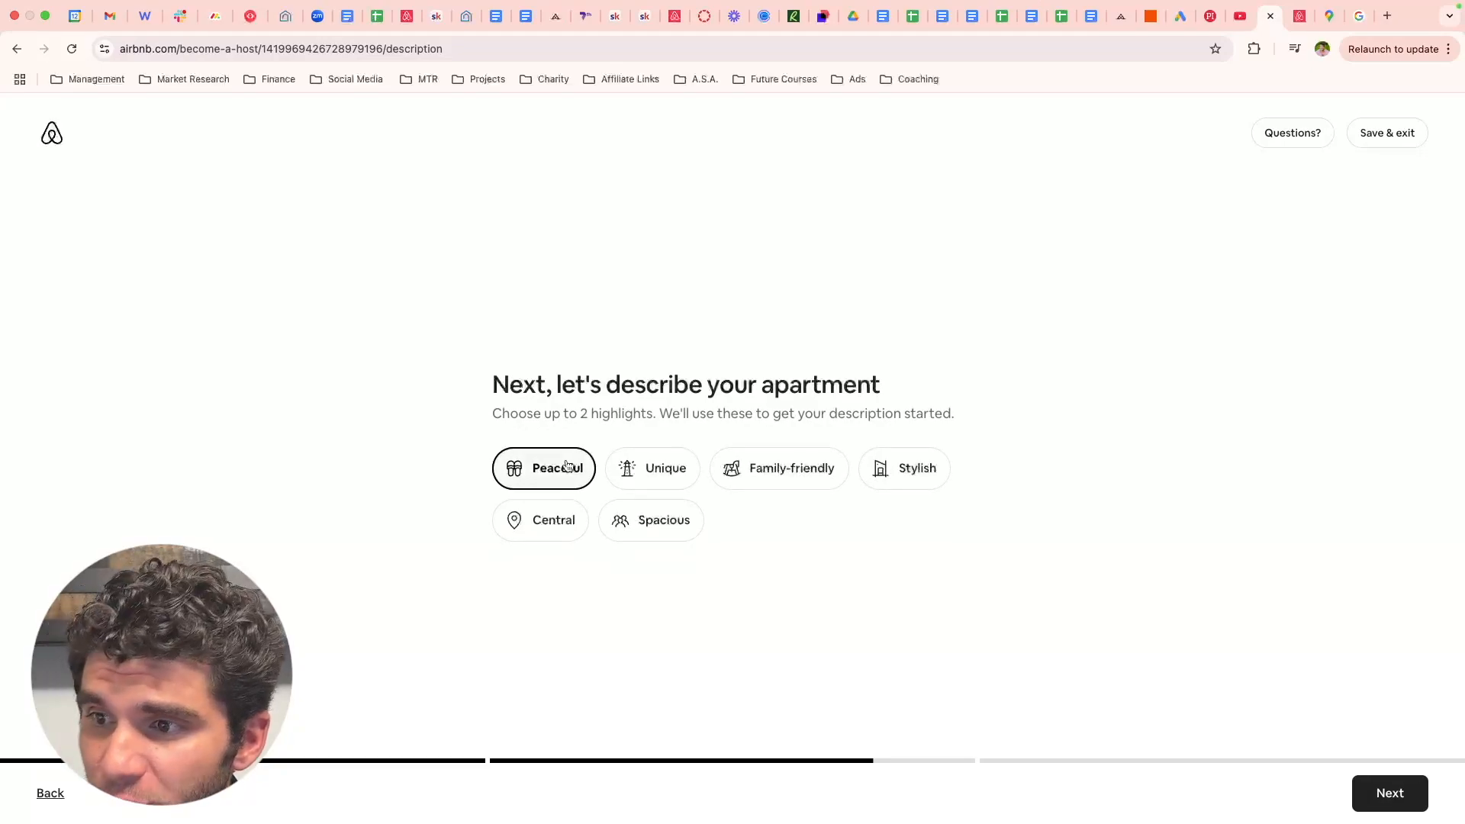
click(555, 518)
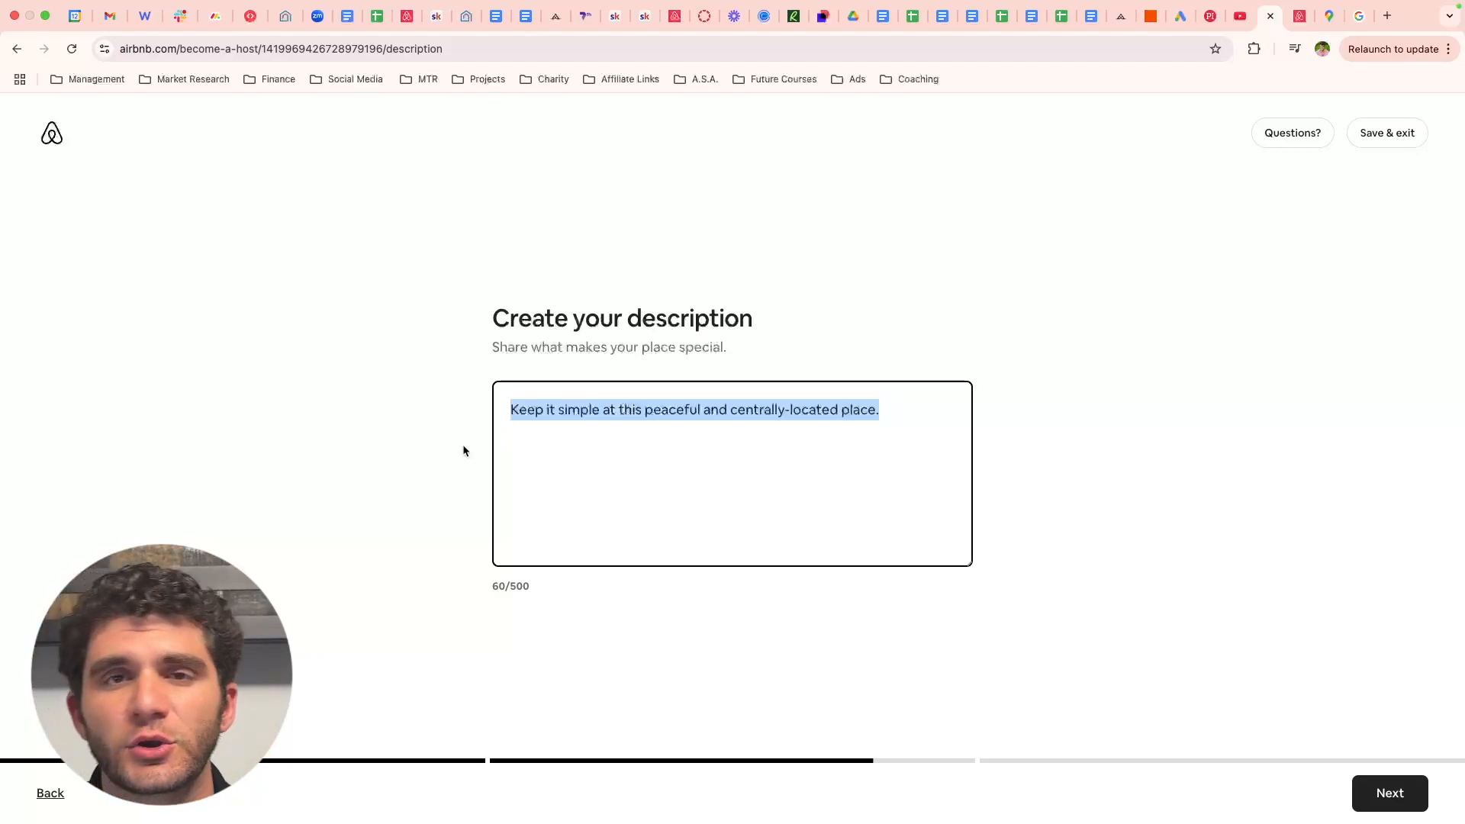
click(0, 679)
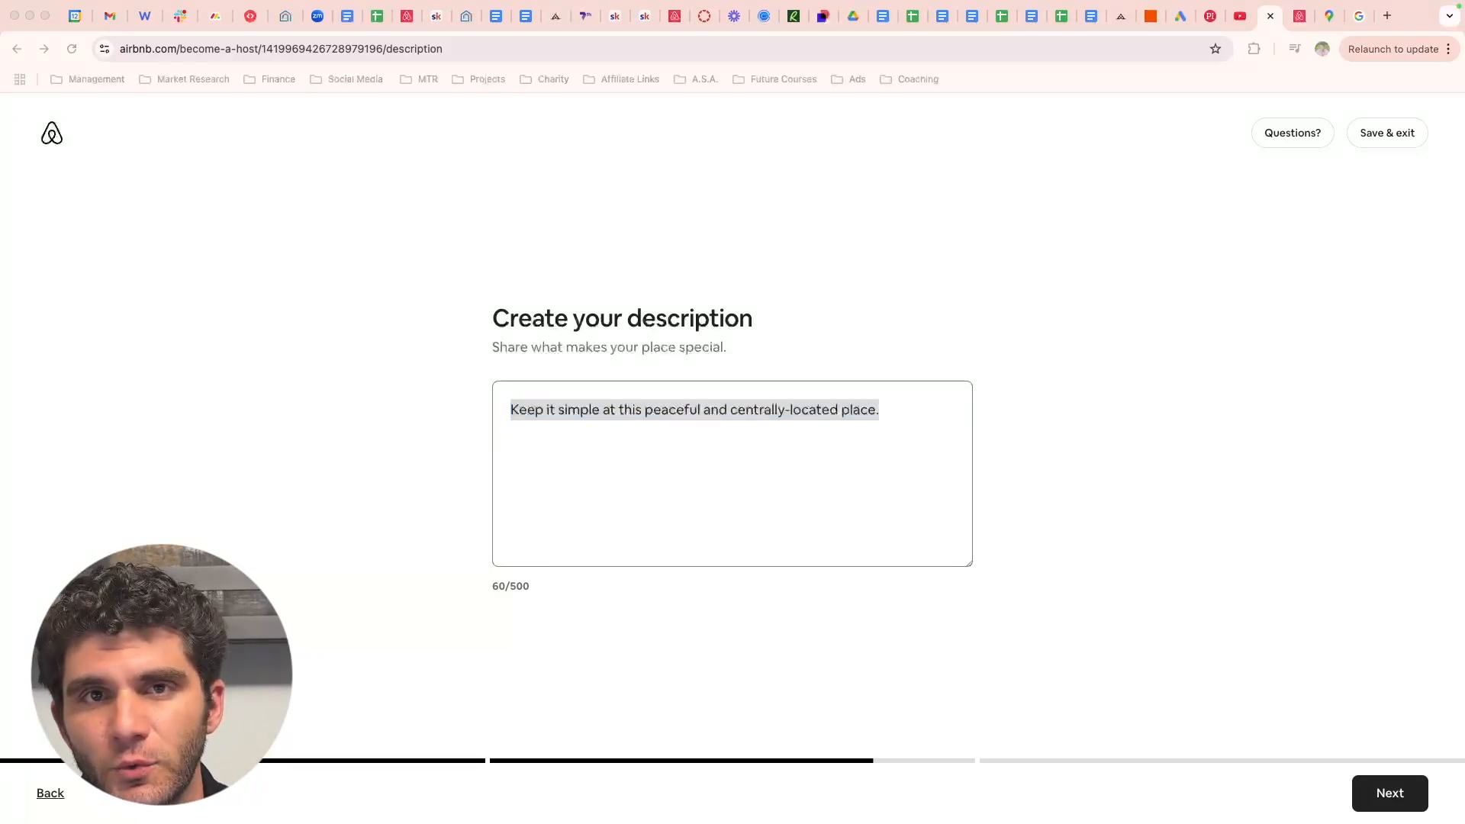